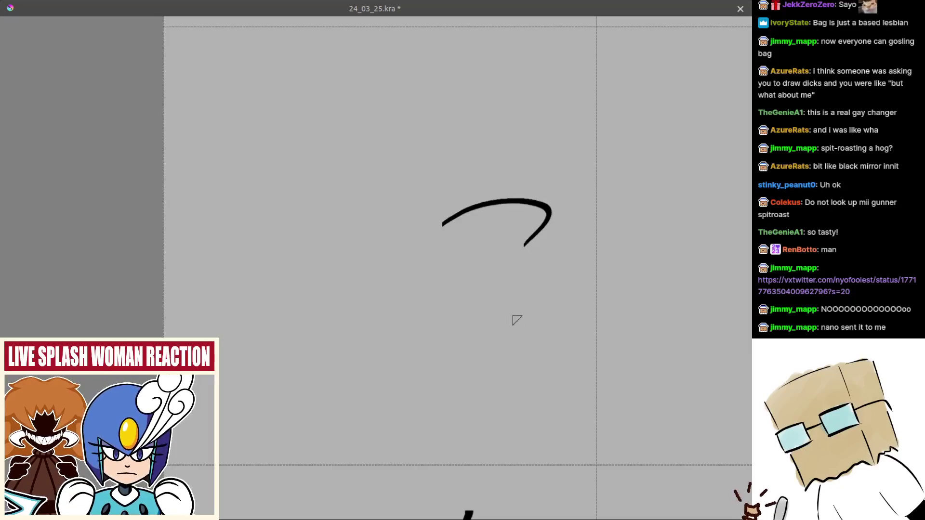
- Draw a second hooked curve opening left beneath the existing upper curve in the empty left cell
{"action": "mouse_move", "coordinate": [497, 326]}
{"action": "left_mouse_down"}
{"action": "mouse_move", "coordinate": [557, 318]}
{"action": "mouse_move", "coordinate": [526, 298]}
{"action": "left_mouse_up"}
{"action": "key", "text": "ctrl+z"}
{"action": "left_click_drag", "start_coordinate": [485, 326], "coordinate": [522, 291]}
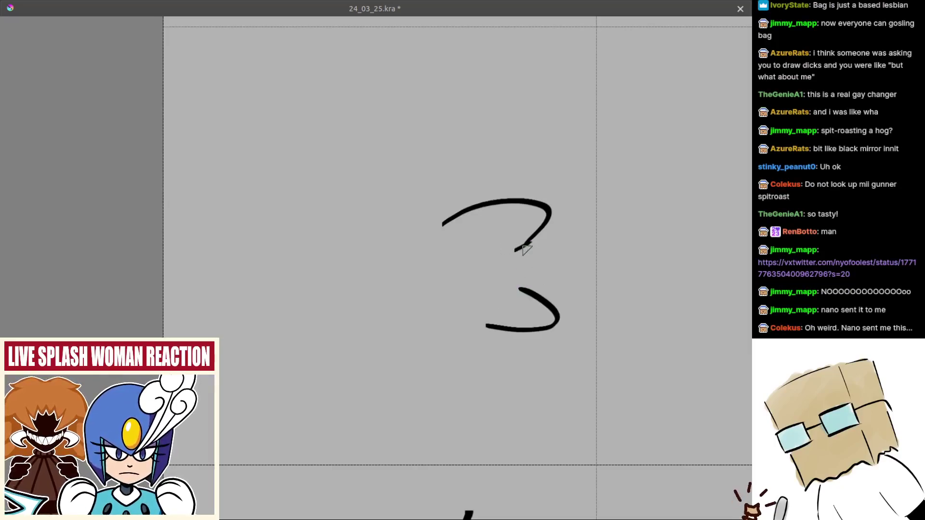
{"action": "key", "text": "ctrl+z"}
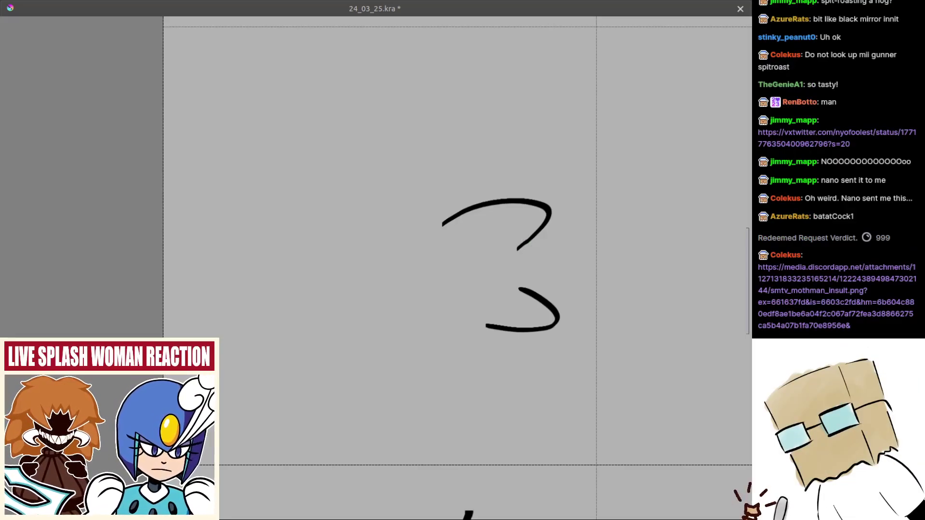
- Look over the existing doodles on the sheet and the Mothman reference image
{"action": "scroll", "coordinate": [618, 282], "scroll_direction": "down", "scroll_amount": 5}
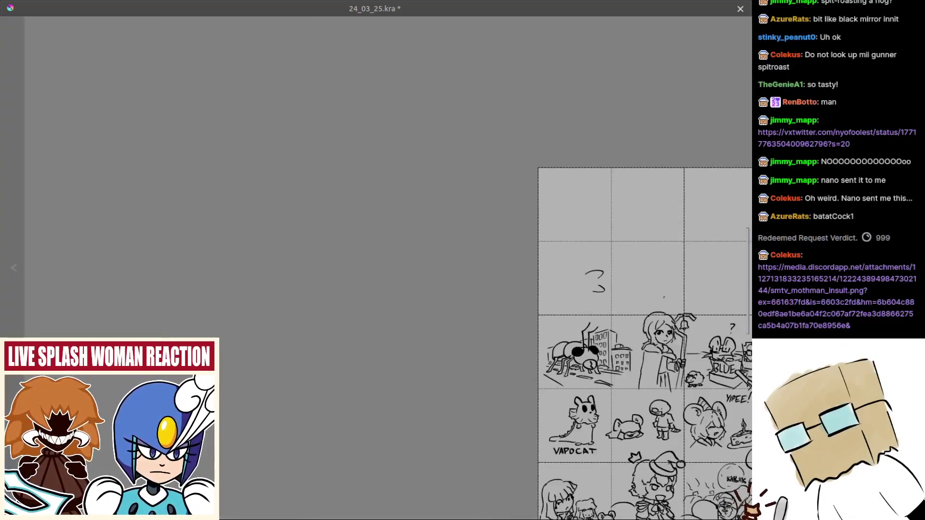
{"action": "left_click_drag", "start_coordinate": [665, 301], "coordinate": [400, 273]}
{"action": "scroll", "coordinate": [682, 364], "scroll_direction": "up", "scroll_amount": 5}
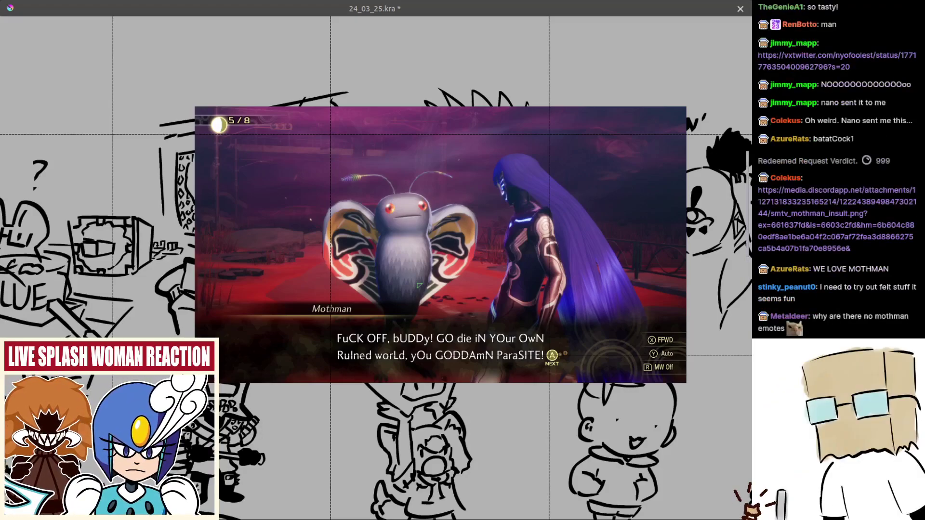
{"action": "left_click_drag", "start_coordinate": [429, 299], "coordinate": [428, 342]}
{"action": "key", "text": "ctrl+z"}
{"action": "left_click_drag", "start_coordinate": [91, 190], "coordinate": [432, 302]}
{"action": "scroll", "coordinate": [433, 301], "scroll_direction": "up", "scroll_amount": 1}
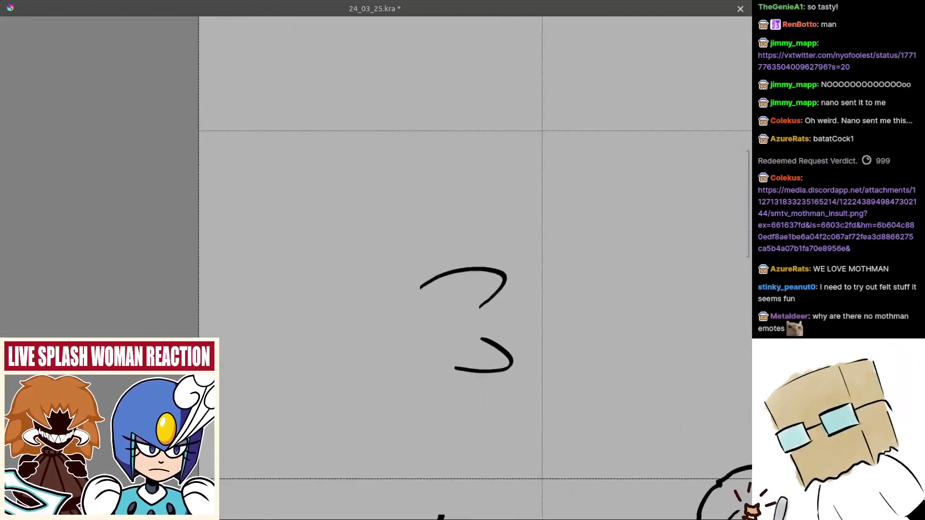
{"action": "scroll", "coordinate": [482, 308], "scroll_direction": "up", "scroll_amount": 3}
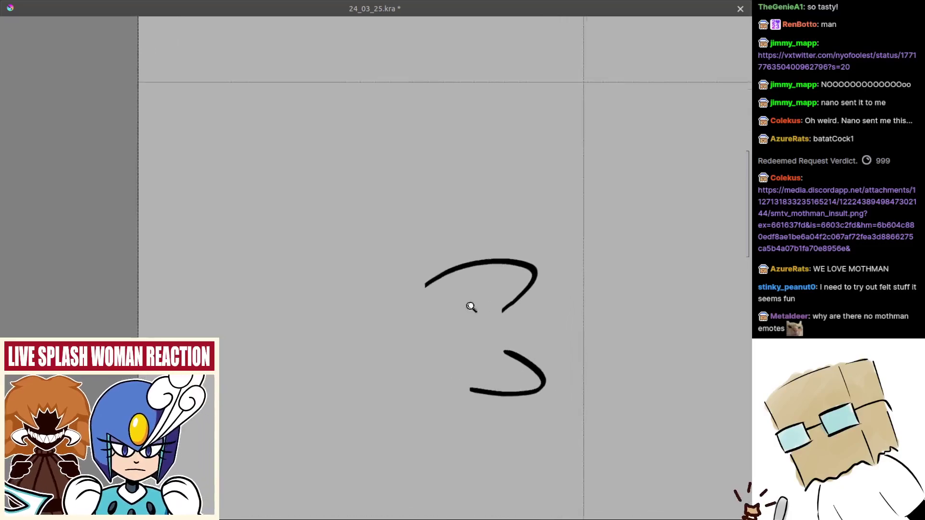
- Extend the inner ends of both curves toward each other and lengthen the lower curve's left end
{"action": "key", "text": "ctrl+z"}
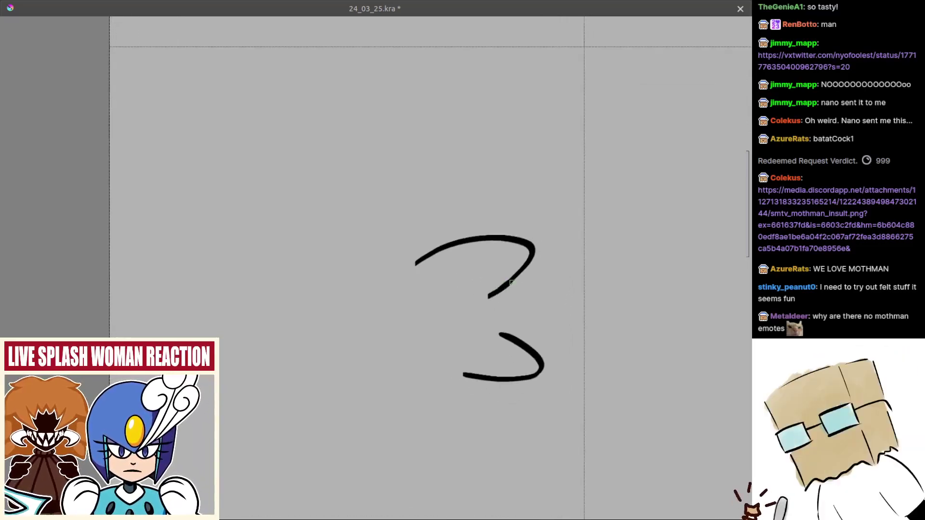
{"action": "scroll", "coordinate": [510, 282], "scroll_direction": "down", "scroll_amount": 2}
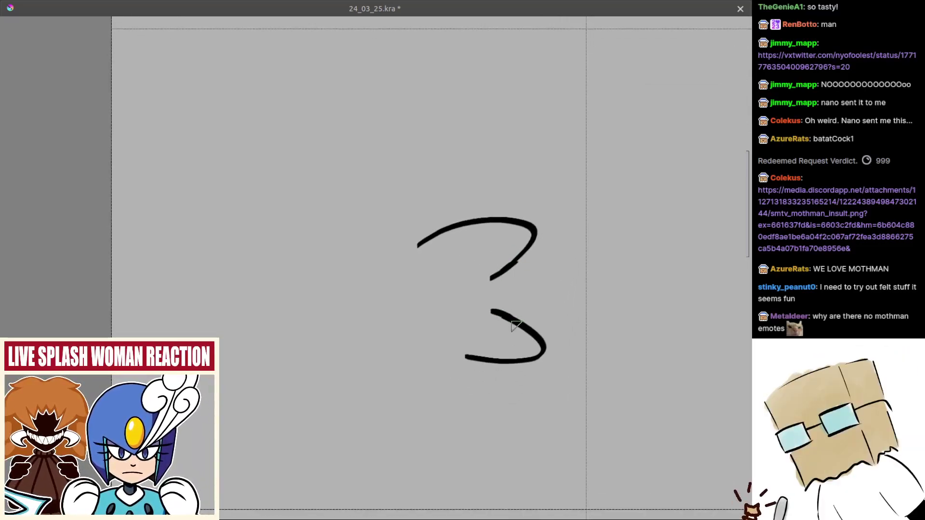
{"action": "scroll", "coordinate": [513, 326], "scroll_direction": "down", "scroll_amount": 2}
{"action": "key", "text": "ctrl+z"}
{"action": "left_click_drag", "start_coordinate": [460, 339], "coordinate": [482, 342]}
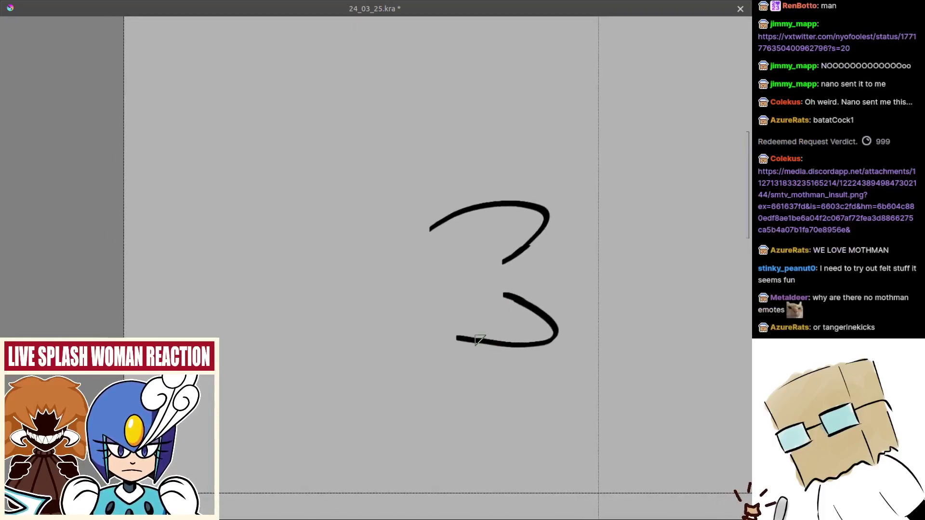
- Draw a short, slightly bowed vertical stroke joining the inner ends of the upper and lower curves
{"action": "left_click_drag", "start_coordinate": [448, 294], "coordinate": [459, 296]}
{"action": "key", "text": "ctrl+z"}
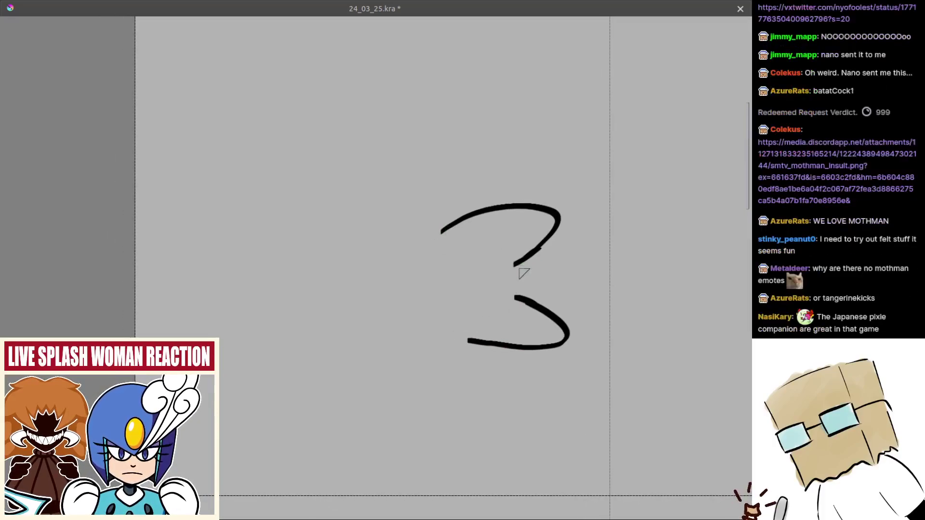
{"action": "key", "text": "ctrl+z"}
{"action": "left_click_drag", "start_coordinate": [534, 283], "coordinate": [529, 296]}
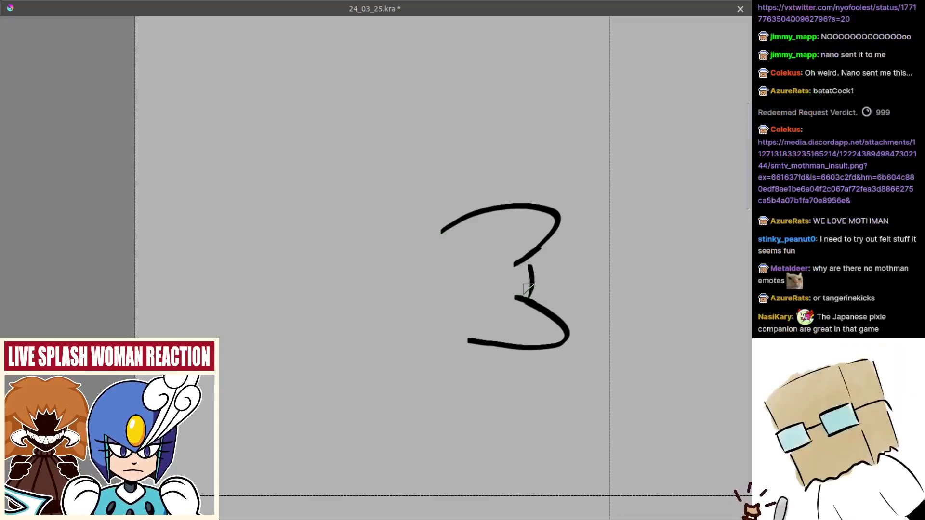
{"action": "key", "text": "ctrl+z"}
{"action": "left_click_drag", "start_coordinate": [529, 263], "coordinate": [534, 301]}
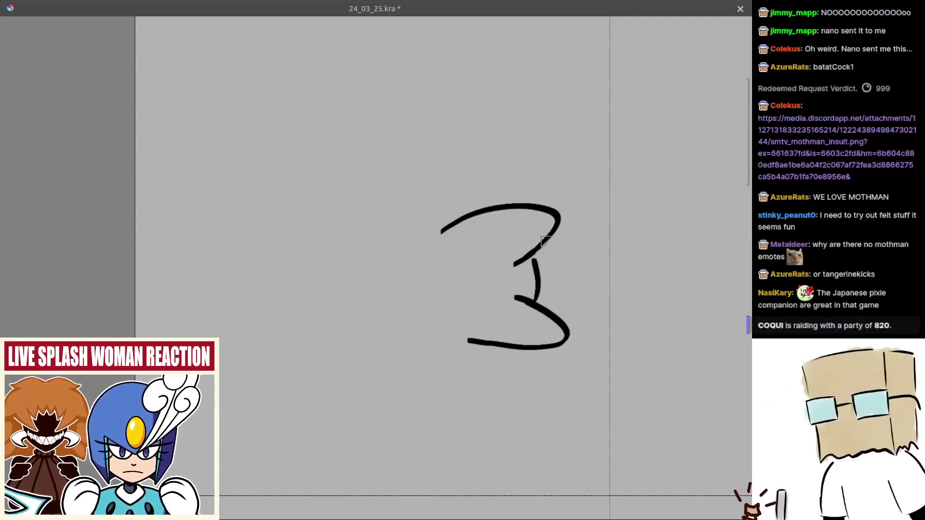
- Erase the short connecting stroke between the upper and lower curves
{"action": "left_click_drag", "start_coordinate": [512, 260], "coordinate": [516, 341]}
{"action": "left_click_drag", "start_coordinate": [516, 340], "coordinate": [466, 306]}
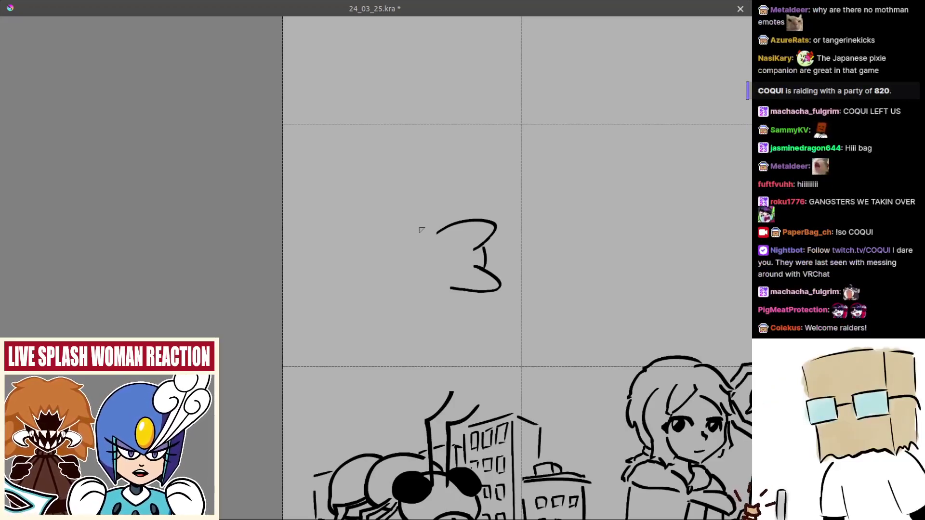
{"action": "left_click_drag", "start_coordinate": [448, 281], "coordinate": [433, 263]}
{"action": "scroll", "coordinate": [435, 266], "scroll_direction": "up", "scroll_amount": 3}
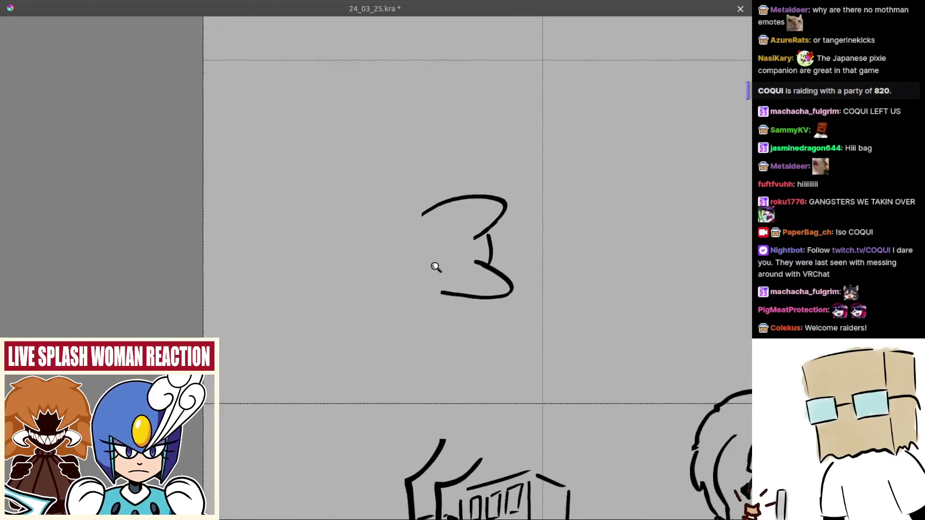
{"action": "scroll", "coordinate": [458, 284], "scroll_direction": "up", "scroll_amount": 2}
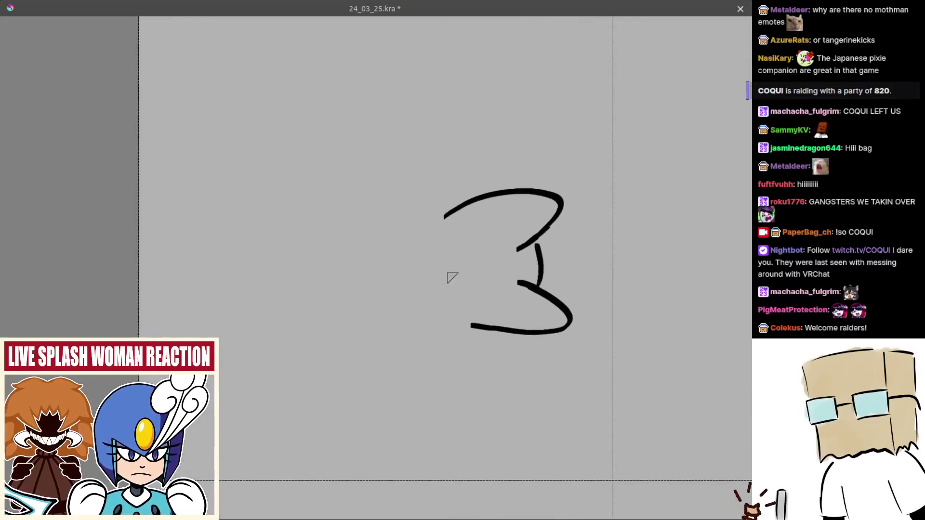
{"action": "left_click_drag", "start_coordinate": [419, 259], "coordinate": [425, 260]}
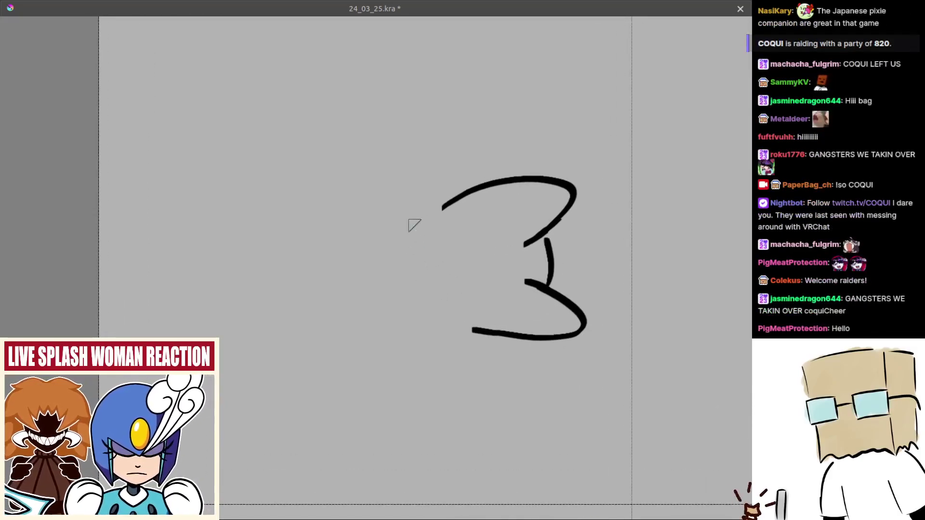
{"action": "mouse_move", "coordinate": [444, 225]}
{"action": "left_mouse_down"}
{"action": "mouse_move", "coordinate": [453, 233]}
{"action": "mouse_move", "coordinate": [441, 227]}
{"action": "left_mouse_up"}
{"action": "key", "text": "e"}
{"action": "mouse_move", "coordinate": [546, 233]}
{"action": "left_mouse_down"}
{"action": "mouse_move", "coordinate": [558, 222]}
{"action": "mouse_move", "coordinate": [548, 263]}
{"action": "mouse_move", "coordinate": [542, 257]}
{"action": "left_mouse_up"}
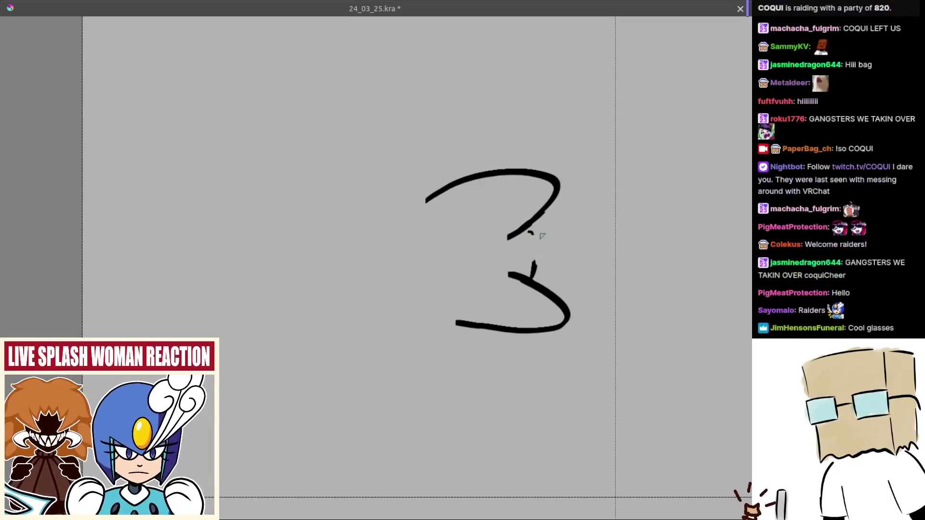
{"action": "left_click_drag", "start_coordinate": [529, 250], "coordinate": [530, 352]}
- Examine the Goku doodle with the pistol and the small creature on his shoulder
{"action": "left_click_drag", "start_coordinate": [529, 352], "coordinate": [344, 268]}
{"action": "left_click_drag", "start_coordinate": [560, 269], "coordinate": [749, 56]}
{"action": "scroll", "coordinate": [546, 282], "scroll_direction": "up", "scroll_amount": 4}
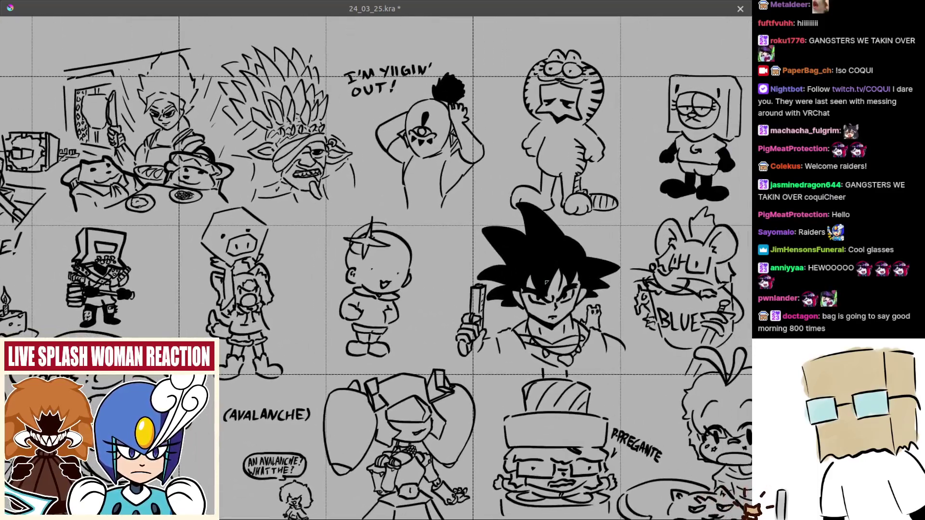
{"action": "left_click_drag", "start_coordinate": [546, 282], "coordinate": [527, 272]}
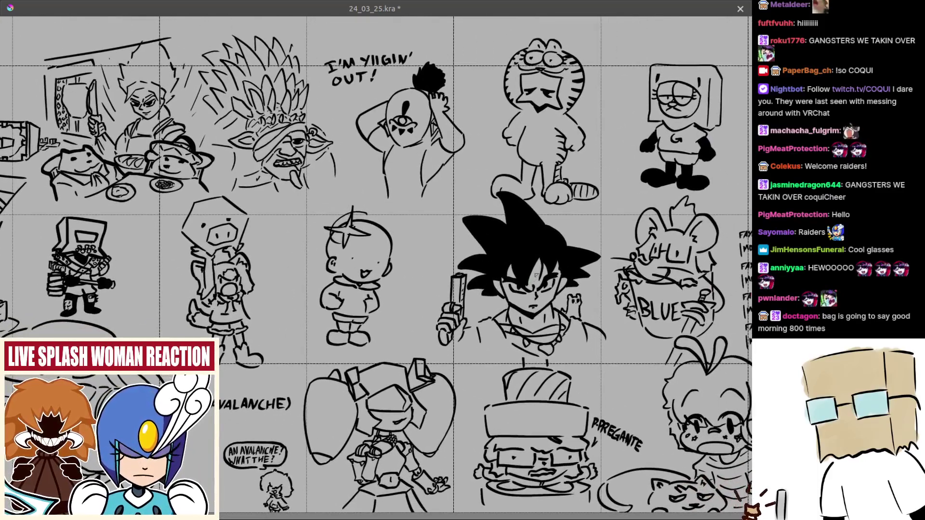
{"action": "scroll", "coordinate": [534, 281], "scroll_direction": "up", "scroll_amount": 3}
{"action": "scroll", "coordinate": [671, 324], "scroll_direction": "up", "scroll_amount": 2}
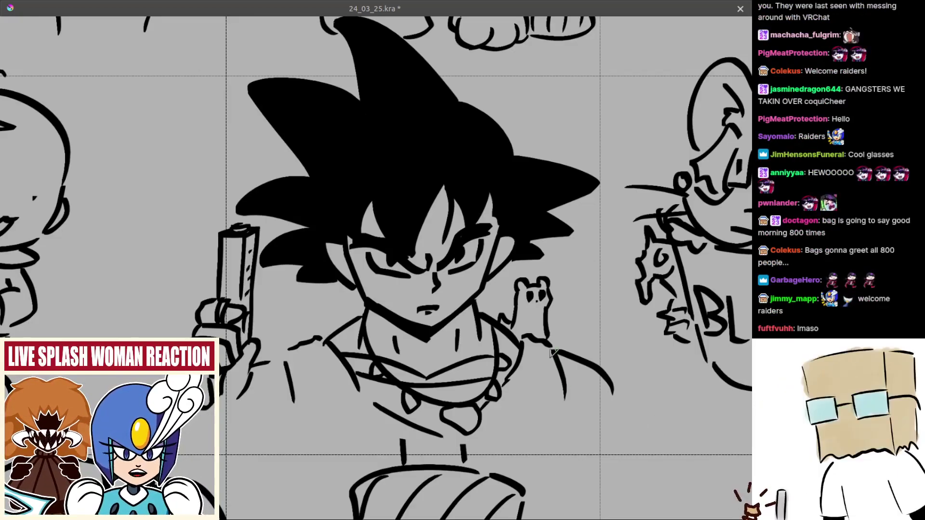
{"action": "scroll", "coordinate": [532, 407], "scroll_direction": "down", "scroll_amount": 3}
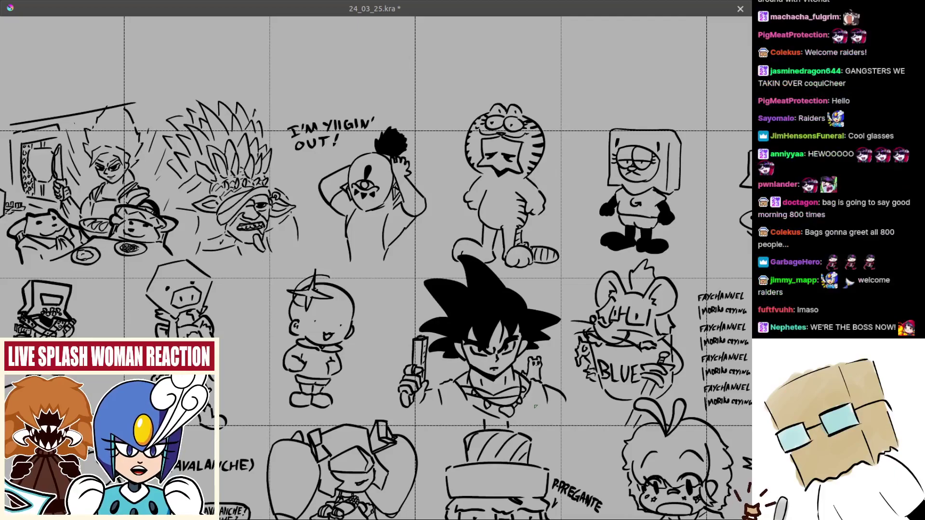
- Examine the "YIPEE!" doodle of the party-hat mouse and the cheese slice with a candle
{"action": "left_click_drag", "start_coordinate": [531, 407], "coordinate": [484, 318]}
{"action": "scroll", "coordinate": [433, 378], "scroll_direction": "down", "scroll_amount": 1}
{"action": "left_click_drag", "start_coordinate": [431, 378], "coordinate": [597, 358]}
{"action": "left_click_drag", "start_coordinate": [306, 337], "coordinate": [614, 321]}
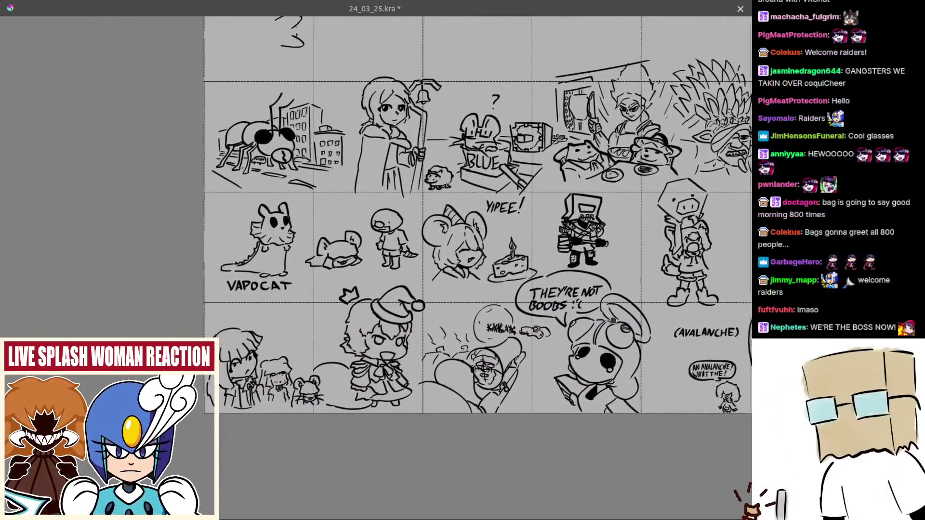
{"action": "scroll", "coordinate": [560, 253], "scroll_direction": "up", "scroll_amount": 1}
{"action": "mouse_move", "coordinate": [412, 347]}
{"action": "left_mouse_down"}
{"action": "mouse_move", "coordinate": [446, 320]}
{"action": "mouse_move", "coordinate": [425, 341]}
{"action": "left_mouse_up"}
{"action": "scroll", "coordinate": [404, 360], "scroll_direction": "up", "scroll_amount": 1}
{"action": "left_click_drag", "start_coordinate": [501, 206], "coordinate": [439, 283]}
{"action": "scroll", "coordinate": [523, 234], "scroll_direction": "up", "scroll_amount": 2}
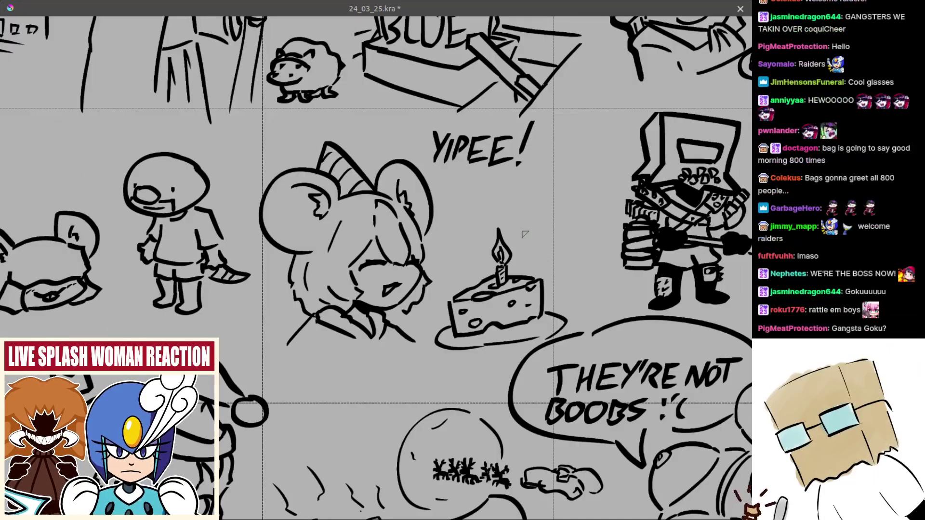
{"action": "left_click_drag", "start_coordinate": [504, 230], "coordinate": [550, 233]}
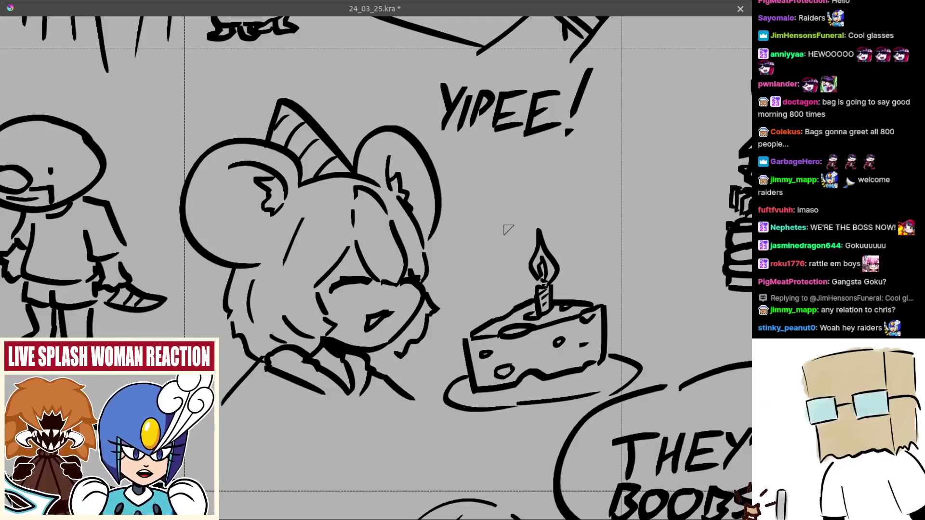
- Examine the "BLUE" mouse doodle and the remaining doodles along the sheet
{"action": "scroll", "coordinate": [512, 234], "scroll_direction": "down", "scroll_amount": 4}
{"action": "left_click_drag", "start_coordinate": [588, 251], "coordinate": [379, 273]}
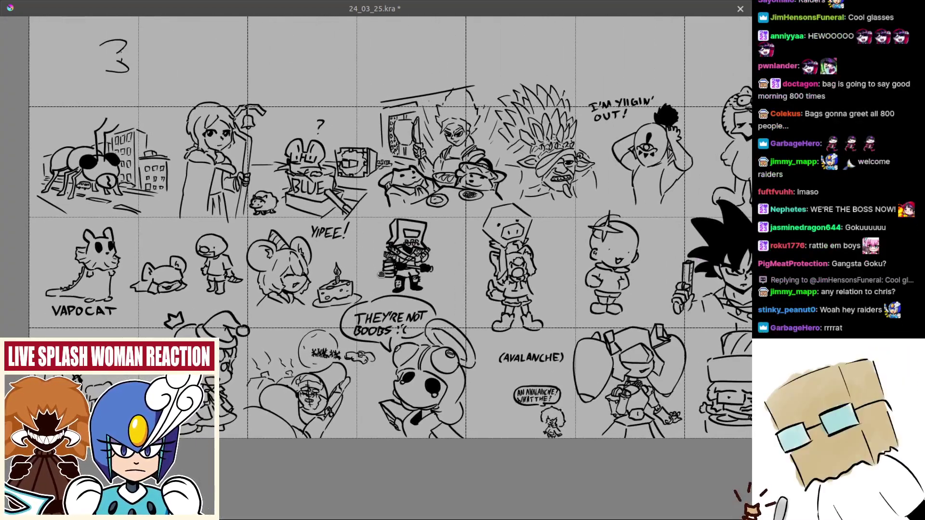
{"action": "mouse_move", "coordinate": [234, 169]}
{"action": "left_mouse_down"}
{"action": "mouse_move", "coordinate": [248, 187]}
{"action": "mouse_move", "coordinate": [248, 216]}
{"action": "left_mouse_up"}
{"action": "scroll", "coordinate": [249, 216], "scroll_direction": "up", "scroll_amount": 3}
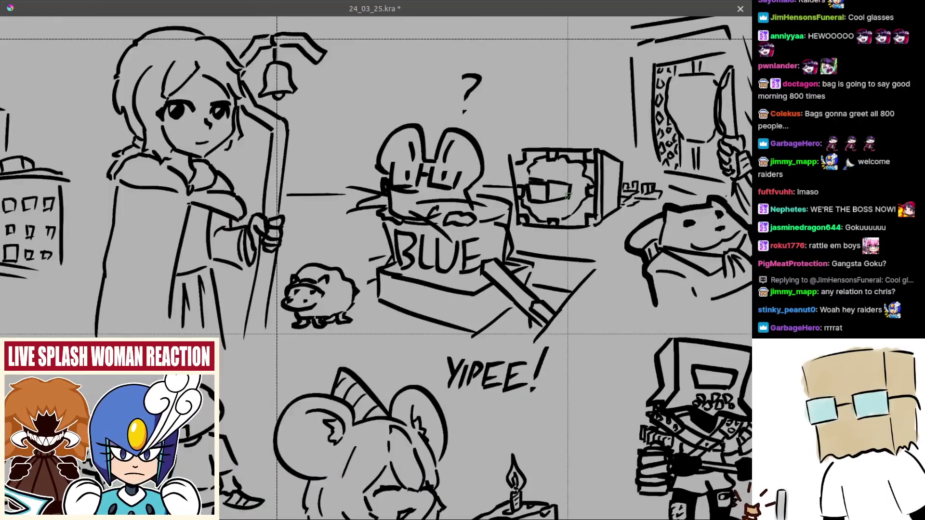
{"action": "scroll", "coordinate": [398, 201], "scroll_direction": "down", "scroll_amount": 3}
{"action": "left_click_drag", "start_coordinate": [397, 202], "coordinate": [132, 195]}
{"action": "scroll", "coordinate": [133, 196], "scroll_direction": "down", "scroll_amount": 3}
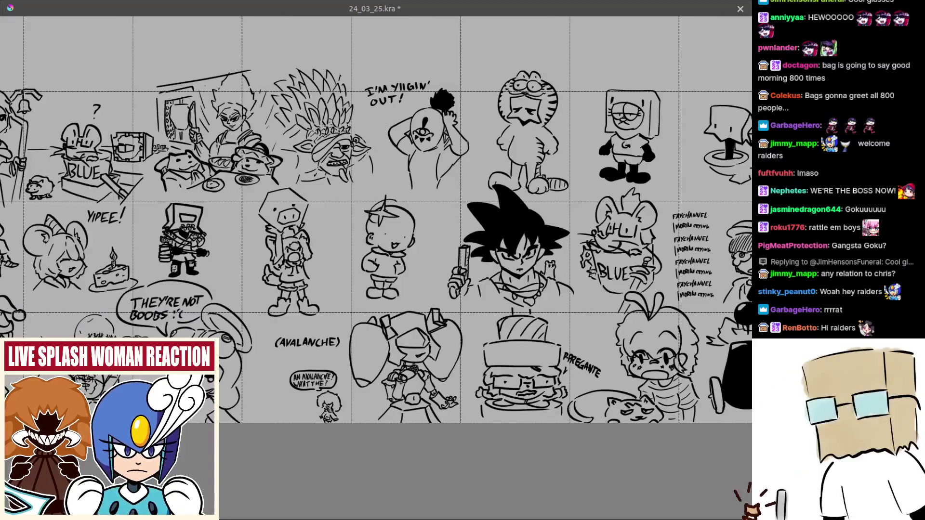
- Open the image 13.png in its own document and view it on a canvas-only display
{"action": "key", "text": "Tab"}
{"action": "key", "text": "2"}
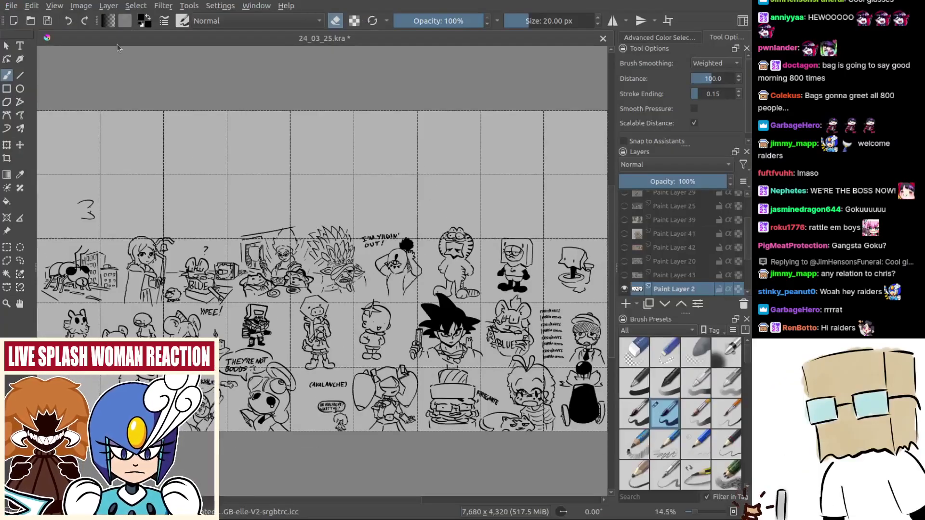
{"action": "left_click", "coordinate": [11, 6]}
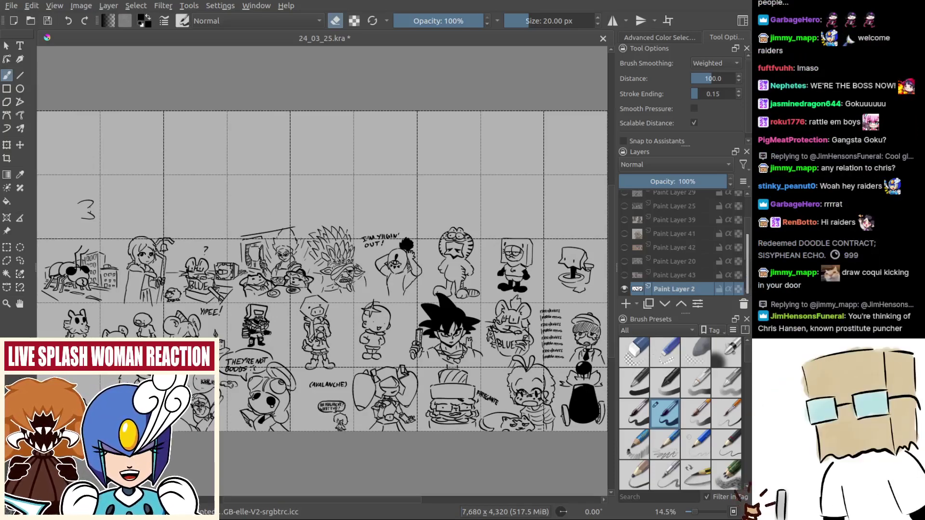
{"action": "left_click", "coordinate": [426, 351]}
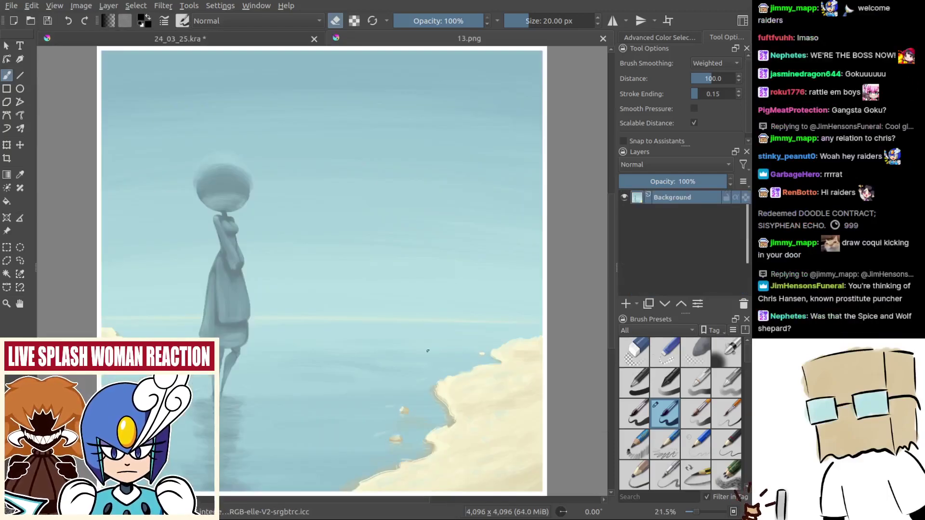
{"action": "key", "text": "Tab"}
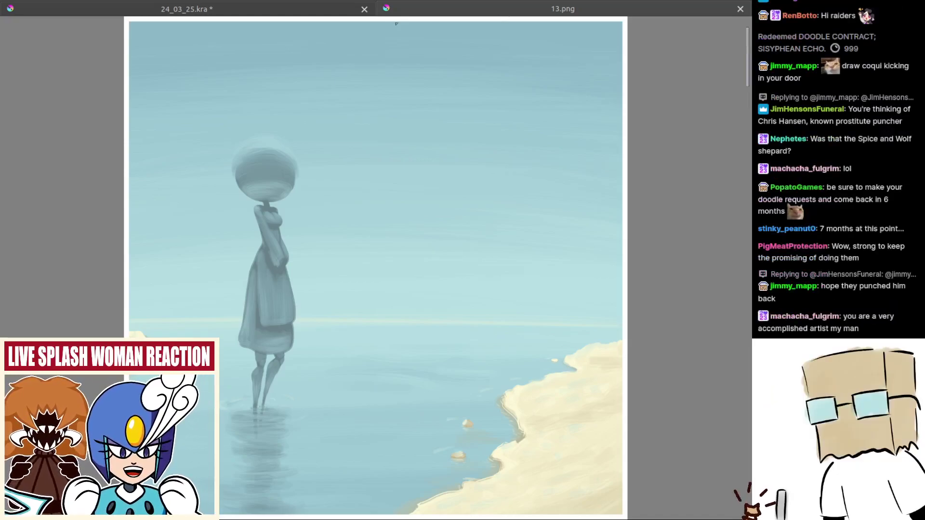
- In 24_03_25.kra, join the two hooked curves with a short bowed stroke and adjust the left ends of both curves
{"action": "left_click", "coordinate": [327, 14]}
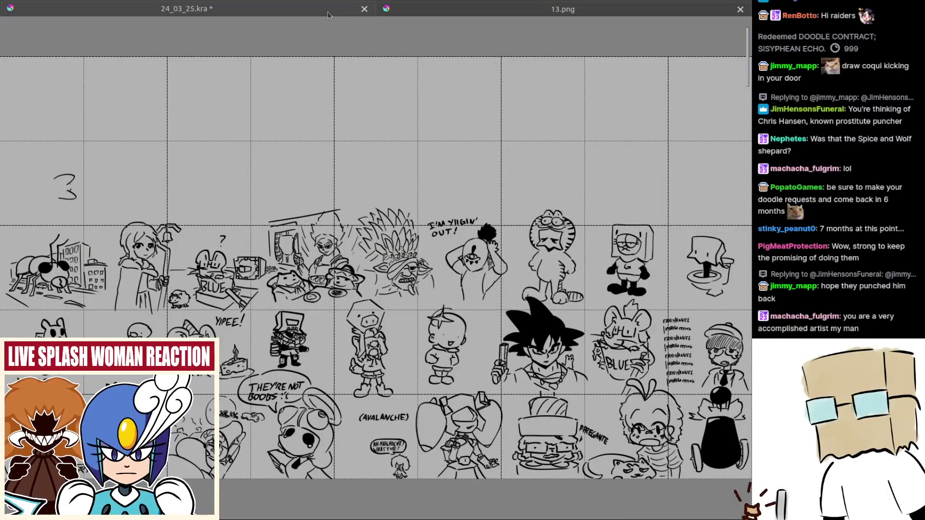
{"action": "mouse_move", "coordinate": [81, 234]}
{"action": "left_mouse_down"}
{"action": "mouse_move", "coordinate": [132, 263]}
{"action": "mouse_move", "coordinate": [354, 294]}
{"action": "left_mouse_up"}
{"action": "left_click_drag", "start_coordinate": [380, 329], "coordinate": [332, 207]}
{"action": "mouse_move", "coordinate": [333, 207]}
{"action": "left_mouse_down"}
{"action": "mouse_move", "coordinate": [472, 355]}
{"action": "mouse_move", "coordinate": [482, 277]}
{"action": "mouse_move", "coordinate": [470, 255]}
{"action": "left_mouse_up"}
{"action": "scroll", "coordinate": [482, 277], "scroll_direction": "up", "scroll_amount": 6}
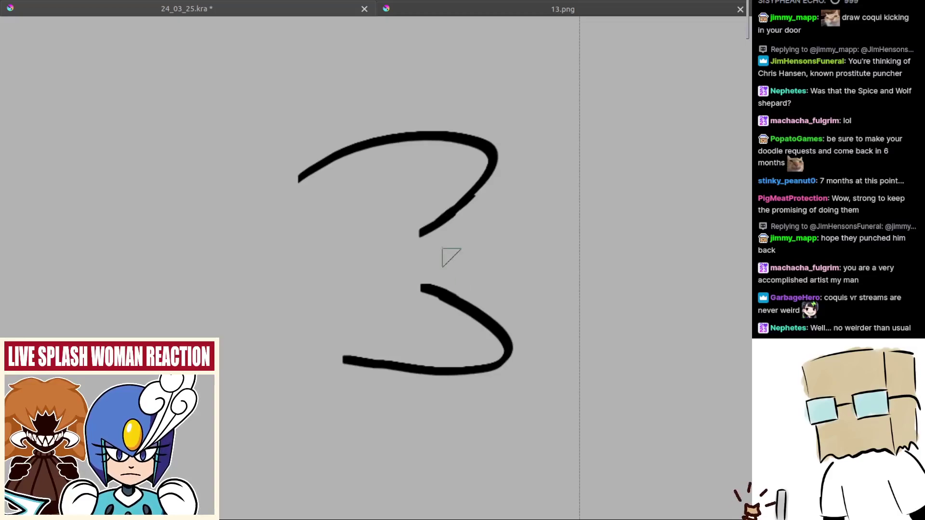
{"action": "left_click_drag", "start_coordinate": [450, 219], "coordinate": [444, 288]}
{"action": "key", "text": "ctrl+z"}
{"action": "scroll", "coordinate": [443, 283], "scroll_direction": "down", "scroll_amount": 3}
{"action": "left_click_drag", "start_coordinate": [425, 298], "coordinate": [468, 305]}
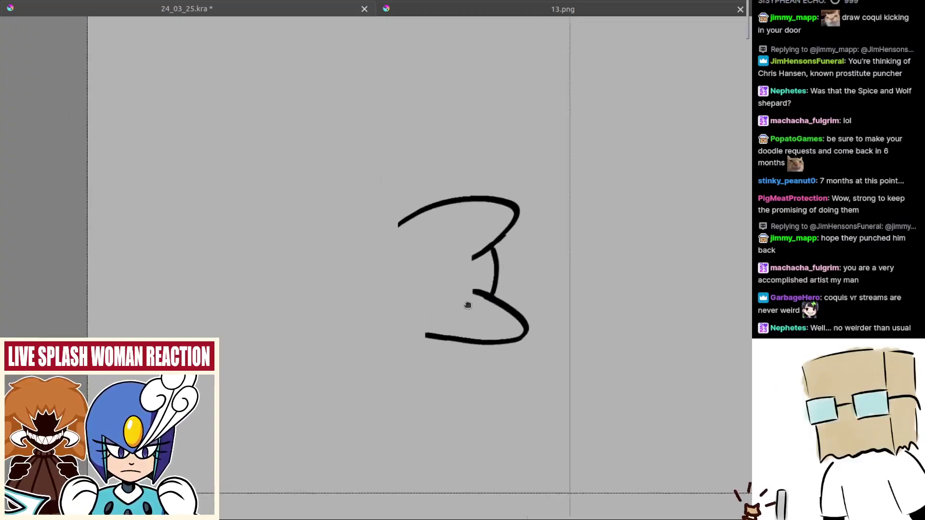
{"action": "scroll", "coordinate": [433, 284], "scroll_direction": "up", "scroll_amount": 1}
{"action": "left_click_drag", "start_coordinate": [408, 276], "coordinate": [414, 259]}
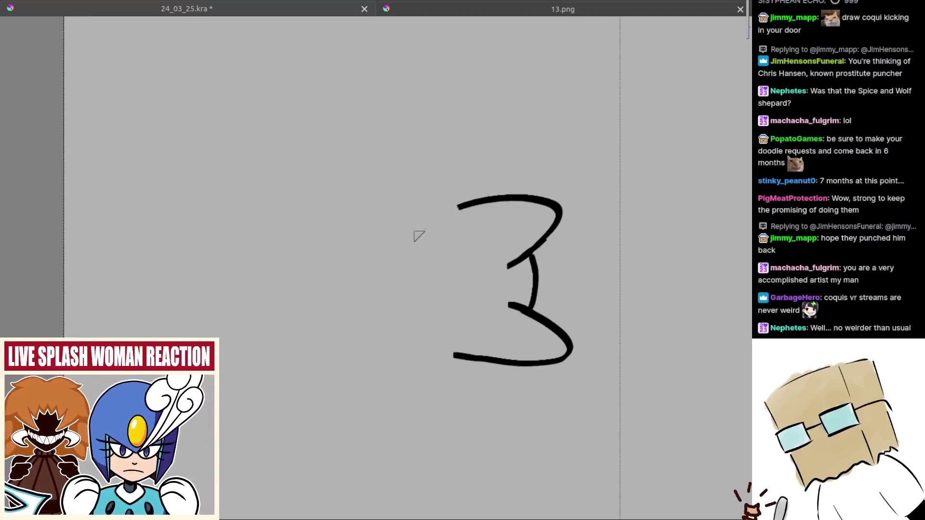
- Trim the free end of the lower hooked curve and draw a two-stroke arc from the upper one around the head's side
{"action": "mouse_move", "coordinate": [475, 341]}
{"action": "left_mouse_down"}
{"action": "mouse_move", "coordinate": [461, 379]}
{"action": "mouse_move", "coordinate": [470, 338]}
{"action": "mouse_move", "coordinate": [460, 335]}
{"action": "mouse_move", "coordinate": [442, 361]}
{"action": "mouse_move", "coordinate": [454, 336]}
{"action": "mouse_move", "coordinate": [468, 355]}
{"action": "mouse_move", "coordinate": [491, 359]}
{"action": "left_mouse_up"}
{"action": "left_click_drag", "start_coordinate": [453, 235], "coordinate": [461, 247]}
{"action": "mouse_move", "coordinate": [397, 191]}
{"action": "left_mouse_down"}
{"action": "mouse_move", "coordinate": [482, 208]}
{"action": "mouse_move", "coordinate": [474, 194]}
{"action": "mouse_move", "coordinate": [484, 207]}
{"action": "left_mouse_up"}
{"action": "key", "text": "ctrl+z"}
{"action": "key", "text": "ctrl+z"}
{"action": "key", "text": "ctrl+z"}
{"action": "key", "text": "ctrl+z"}
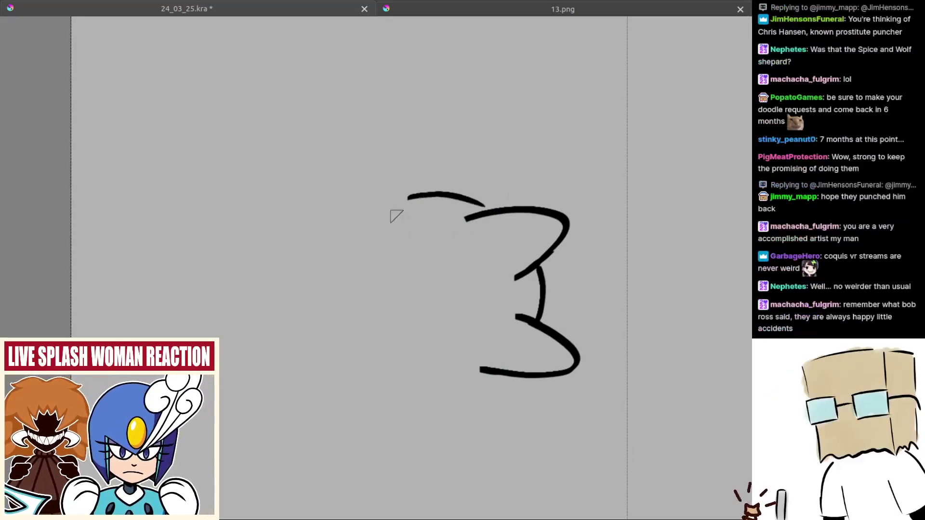
{"action": "mouse_move", "coordinate": [409, 199]}
{"action": "left_mouse_down"}
{"action": "mouse_move", "coordinate": [390, 218]}
{"action": "mouse_move", "coordinate": [376, 205]}
{"action": "mouse_move", "coordinate": [369, 219]}
{"action": "mouse_move", "coordinate": [381, 236]}
{"action": "left_mouse_up"}
{"action": "key", "text": "ctrl+z"}
{"action": "key", "text": "ctrl+z"}
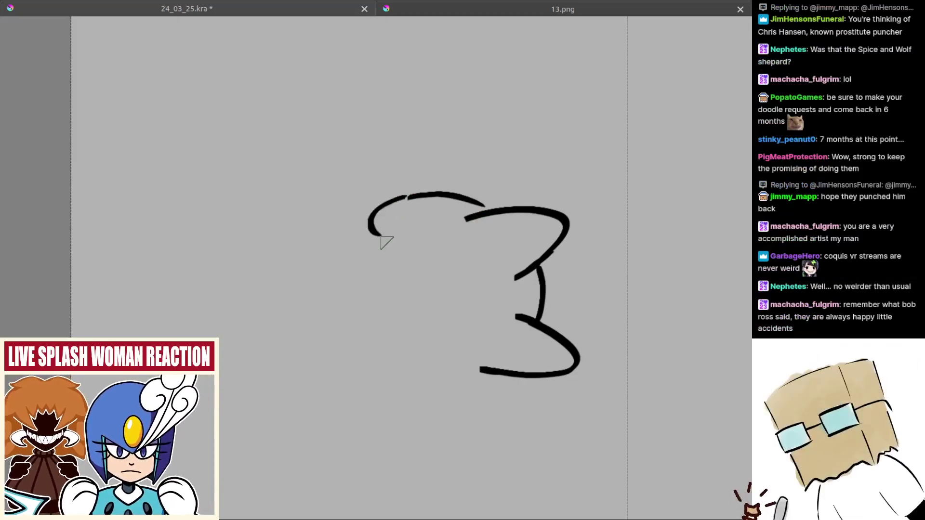
- Draw a notched fringe line across the head, on the side facing away from the ears
{"action": "left_click_drag", "start_coordinate": [412, 264], "coordinate": [413, 329]}
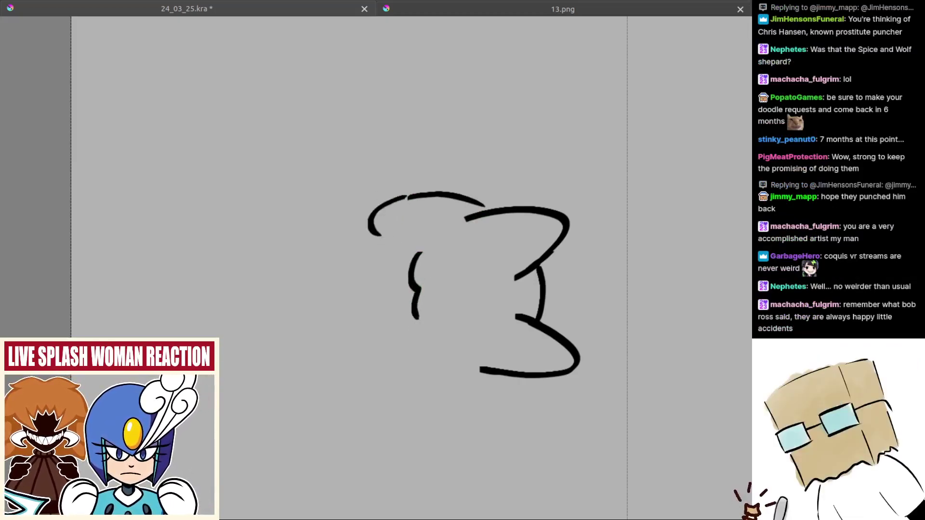
{"action": "key", "text": "ctrl+z"}
{"action": "mouse_move", "coordinate": [424, 250]}
{"action": "left_mouse_down"}
{"action": "mouse_move", "coordinate": [408, 295]}
{"action": "mouse_move", "coordinate": [414, 342]}
{"action": "mouse_move", "coordinate": [410, 329]}
{"action": "mouse_move", "coordinate": [379, 336]}
{"action": "mouse_move", "coordinate": [447, 363]}
{"action": "left_mouse_up"}
{"action": "key", "text": "ctrl+z"}
{"action": "key", "text": "ctrl+z"}
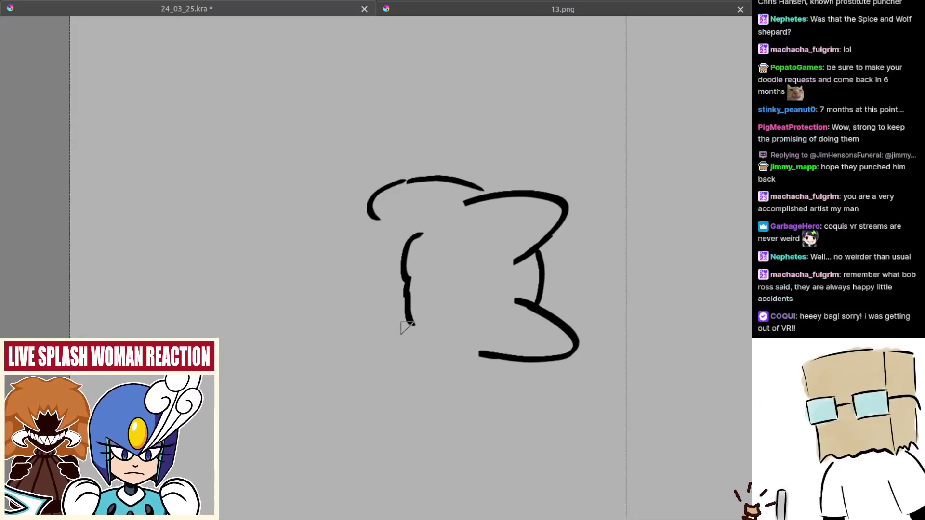
- Draw the rounded hair lobe on the lower side of the head and close the upper lobe with a short stroke
{"action": "left_click_drag", "start_coordinate": [413, 326], "coordinate": [458, 366]}
{"action": "key", "text": "ctrl+z"}
{"action": "left_click_drag", "start_coordinate": [415, 323], "coordinate": [461, 354]}
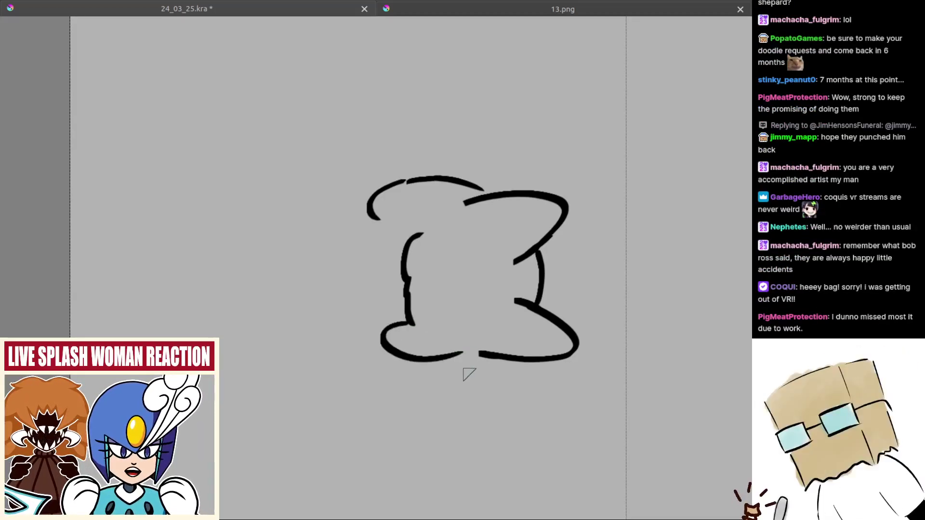
{"action": "scroll", "coordinate": [454, 355], "scroll_direction": "down", "scroll_amount": 1}
{"action": "key", "text": "ctrl+z"}
{"action": "mouse_move", "coordinate": [404, 310]}
{"action": "left_mouse_down"}
{"action": "mouse_move", "coordinate": [366, 332]}
{"action": "mouse_move", "coordinate": [429, 357]}
{"action": "mouse_move", "coordinate": [448, 351]}
{"action": "mouse_move", "coordinate": [435, 345]}
{"action": "left_mouse_up"}
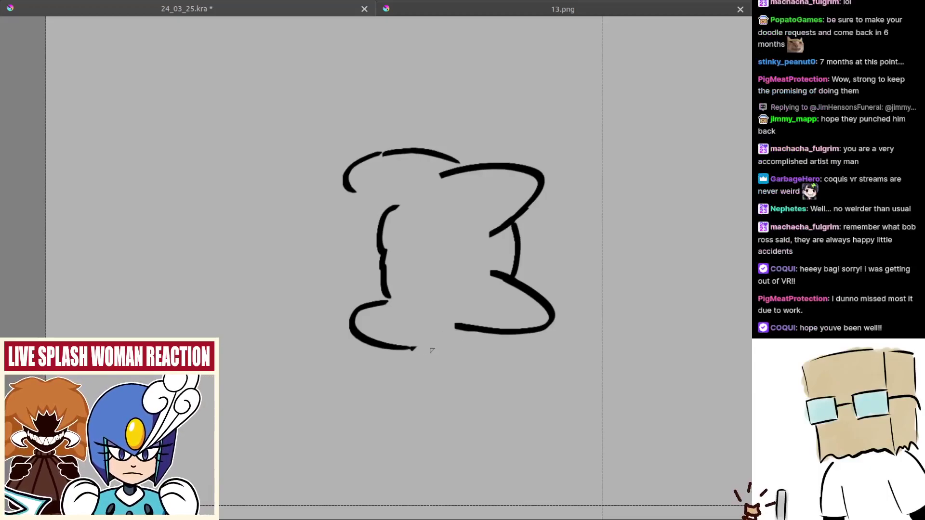
{"action": "mouse_move", "coordinate": [418, 349]}
{"action": "left_mouse_down"}
{"action": "mouse_move", "coordinate": [463, 338]}
{"action": "mouse_move", "coordinate": [500, 370]}
{"action": "left_mouse_up"}
{"action": "left_click_drag", "start_coordinate": [391, 233], "coordinate": [424, 237]}
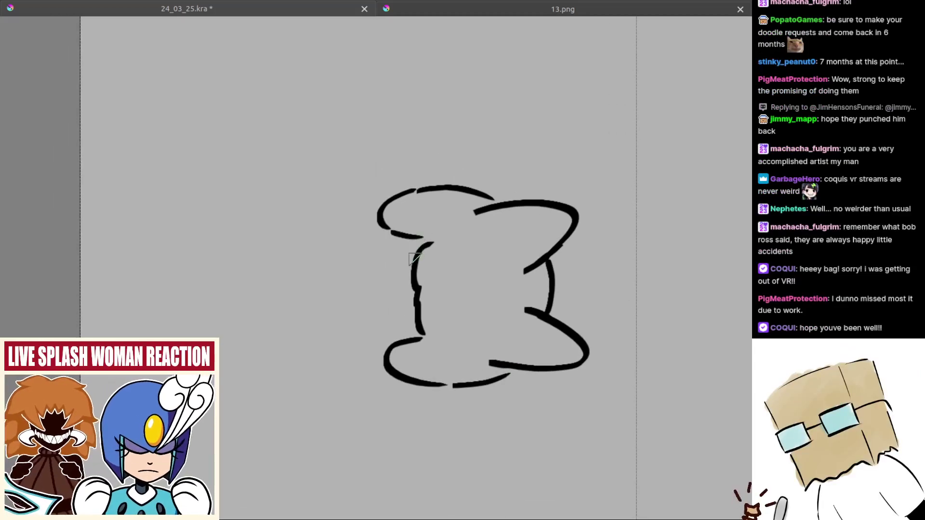
- Draw a bowed chin line between the two hair lobes to enclose the face
{"action": "left_click_drag", "start_coordinate": [360, 259], "coordinate": [362, 299]}
{"action": "key", "text": "ctrl+z"}
{"action": "mouse_move", "coordinate": [383, 229]}
{"action": "left_mouse_down"}
{"action": "mouse_move", "coordinate": [365, 263]}
{"action": "mouse_move", "coordinate": [388, 339]}
{"action": "left_mouse_up"}
{"action": "key", "text": "ctrl+z"}
{"action": "key", "text": "ctrl+z"}
{"action": "key", "text": "ctrl+z"}
- Close the base of both ears with curved strokes
{"action": "mouse_move", "coordinate": [480, 215]}
{"action": "left_mouse_down"}
{"action": "mouse_move", "coordinate": [514, 251]}
{"action": "mouse_move", "coordinate": [511, 272]}
{"action": "left_mouse_up"}
{"action": "key", "text": "ctrl+z"}
{"action": "left_click_drag", "start_coordinate": [522, 308], "coordinate": [488, 362]}
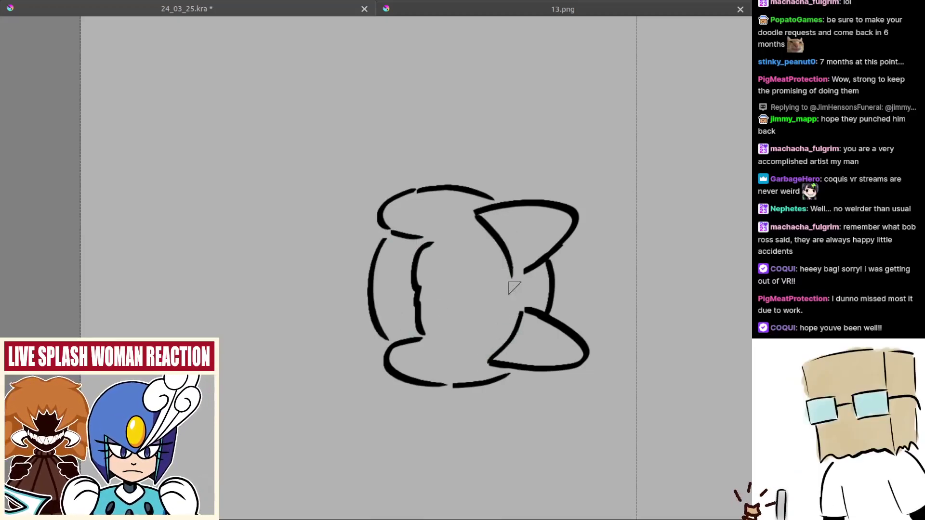
- Draw two curved inner lines inside the upper ear
{"action": "mouse_move", "coordinate": [508, 214]}
{"action": "left_mouse_down"}
{"action": "mouse_move", "coordinate": [525, 260]}
{"action": "mouse_move", "coordinate": [525, 250]}
{"action": "mouse_move", "coordinate": [520, 264]}
{"action": "left_mouse_up"}
{"action": "key", "text": "ctrl+z"}
{"action": "key", "text": "ctrl+z"}
{"action": "key", "text": "ctrl+z"}
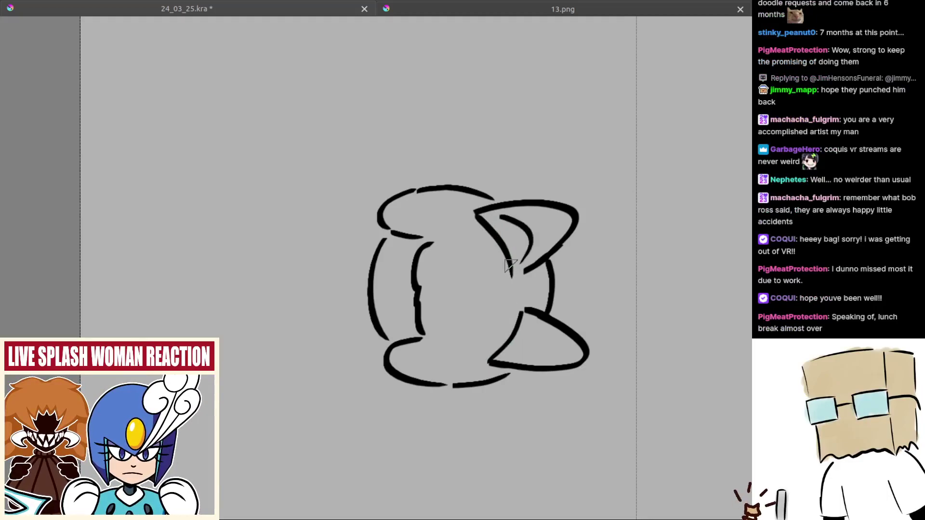
{"action": "key", "text": "ctrl+z"}
{"action": "left_click_drag", "start_coordinate": [531, 212], "coordinate": [557, 245]}
{"action": "key", "text": "ctrl+z"}
{"action": "left_click_drag", "start_coordinate": [535, 345], "coordinate": [516, 312]}
{"action": "left_click_drag", "start_coordinate": [514, 290], "coordinate": [503, 327]}
{"action": "key", "text": "ctrl+z"}
{"action": "key", "text": "ctrl+z"}
{"action": "key", "text": "ctrl+z"}
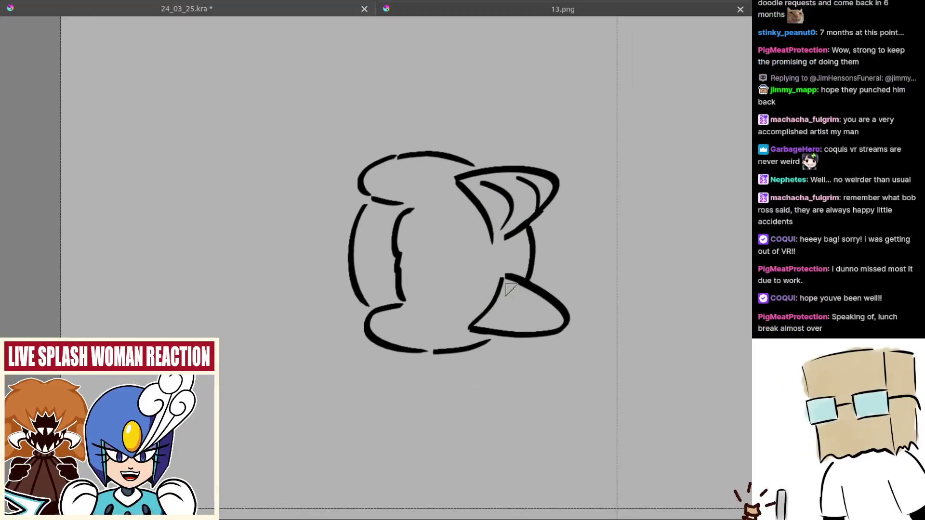
- Draw two curved inner lines inside the lower ear to match the upper one
{"action": "key", "text": "ctrl+z"}
{"action": "left_click_drag", "start_coordinate": [512, 289], "coordinate": [496, 328]}
{"action": "mouse_move", "coordinate": [537, 304]}
{"action": "left_mouse_down"}
{"action": "mouse_move", "coordinate": [525, 335]}
{"action": "mouse_move", "coordinate": [541, 348]}
{"action": "left_mouse_up"}
{"action": "key", "text": "ctrl+z"}
{"action": "key", "text": "ctrl+z"}
{"action": "left_click_drag", "start_coordinate": [550, 314], "coordinate": [537, 344]}
{"action": "key", "text": "ctrl+z"}
{"action": "key", "text": "ctrl+z"}
{"action": "key", "text": "ctrl+z"}
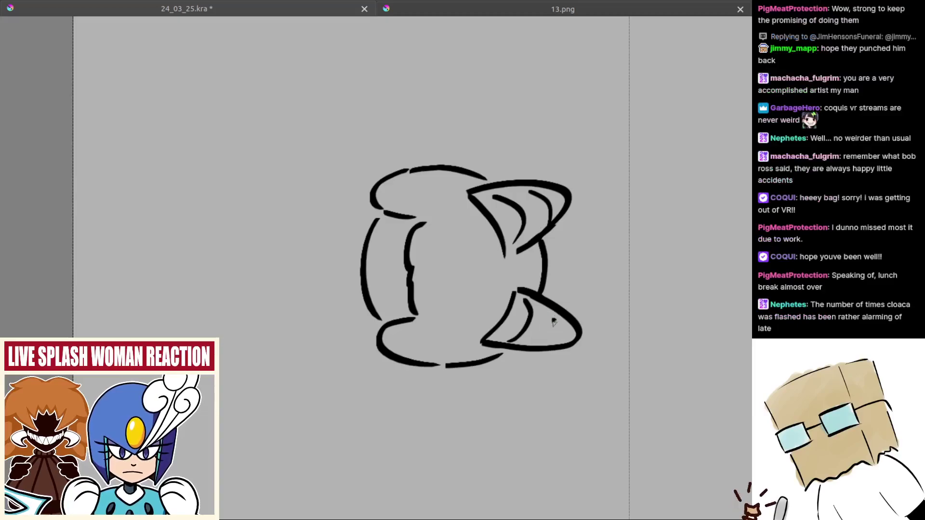
{"action": "key", "text": "ctrl+z"}
{"action": "left_click_drag", "start_coordinate": [556, 314], "coordinate": [544, 343]}
{"action": "key", "text": "ctrl+z"}
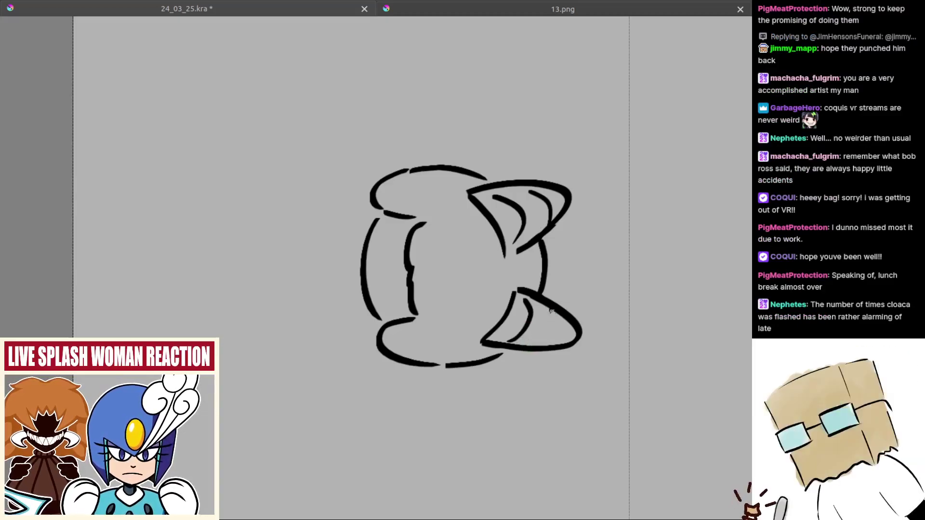
{"action": "mouse_move", "coordinate": [550, 311]}
{"action": "left_mouse_down"}
{"action": "mouse_move", "coordinate": [542, 339]}
{"action": "mouse_move", "coordinate": [544, 325]}
{"action": "left_mouse_up"}
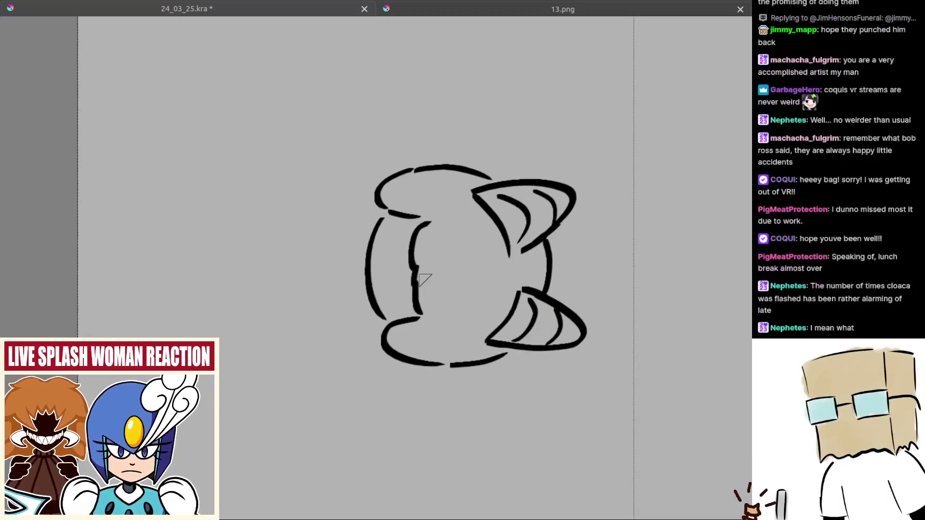
- Draw an eyelid line for each eye alongside the fringe line
{"action": "mouse_move", "coordinate": [483, 288]}
{"action": "left_mouse_down"}
{"action": "mouse_move", "coordinate": [495, 297]}
{"action": "mouse_move", "coordinate": [487, 297]}
{"action": "left_mouse_up"}
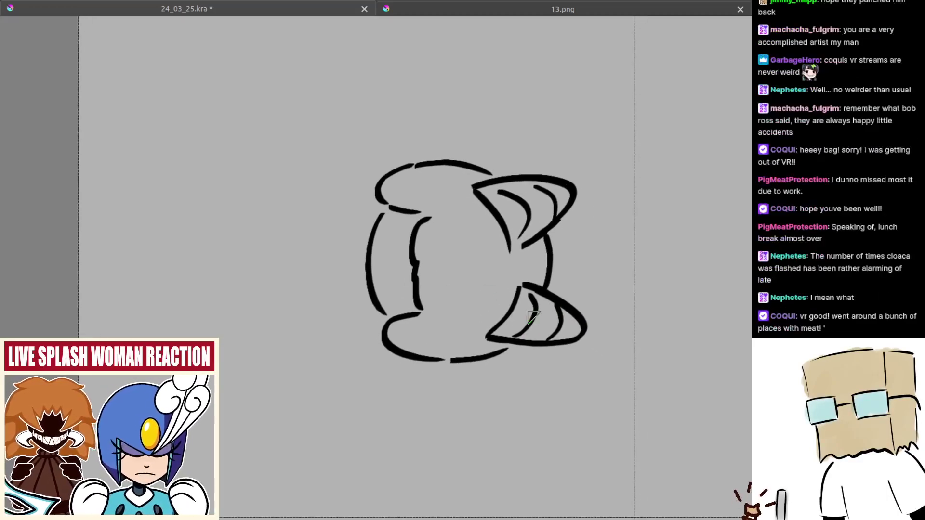
{"action": "mouse_move", "coordinate": [529, 318]}
{"action": "left_mouse_down"}
{"action": "mouse_move", "coordinate": [523, 272]}
{"action": "mouse_move", "coordinate": [539, 283]}
{"action": "left_mouse_up"}
{"action": "left_click_drag", "start_coordinate": [456, 274], "coordinate": [488, 306]}
{"action": "scroll", "coordinate": [420, 272], "scroll_direction": "up", "scroll_amount": 1}
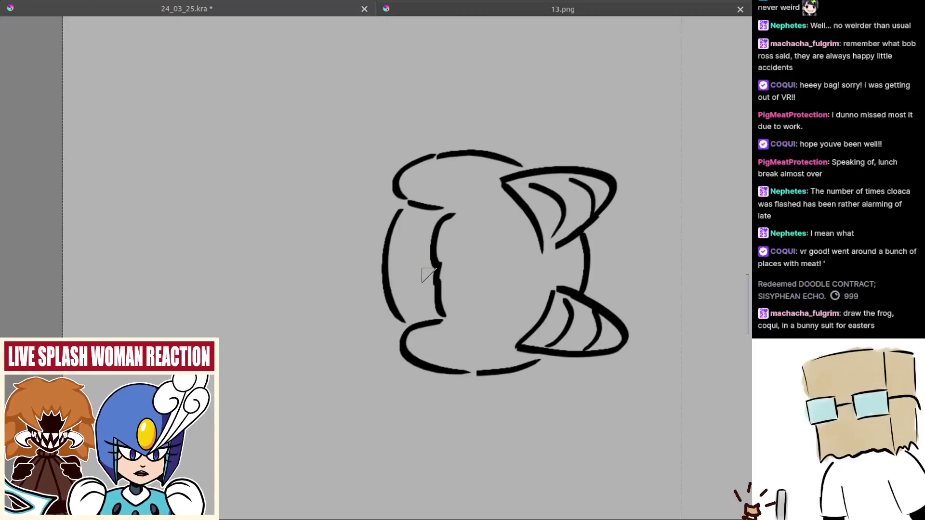
{"action": "scroll", "coordinate": [424, 244], "scroll_direction": "up", "scroll_amount": 2}
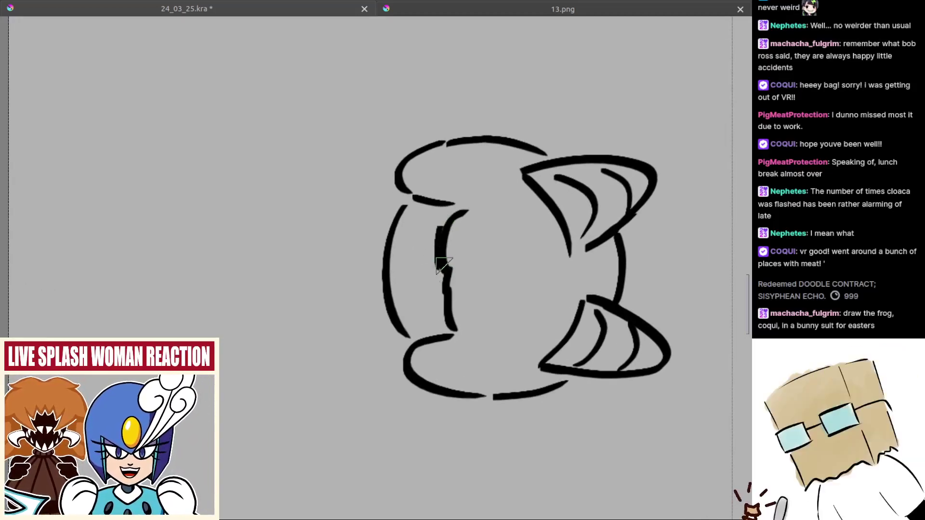
{"action": "left_click_drag", "start_coordinate": [440, 218], "coordinate": [446, 329]}
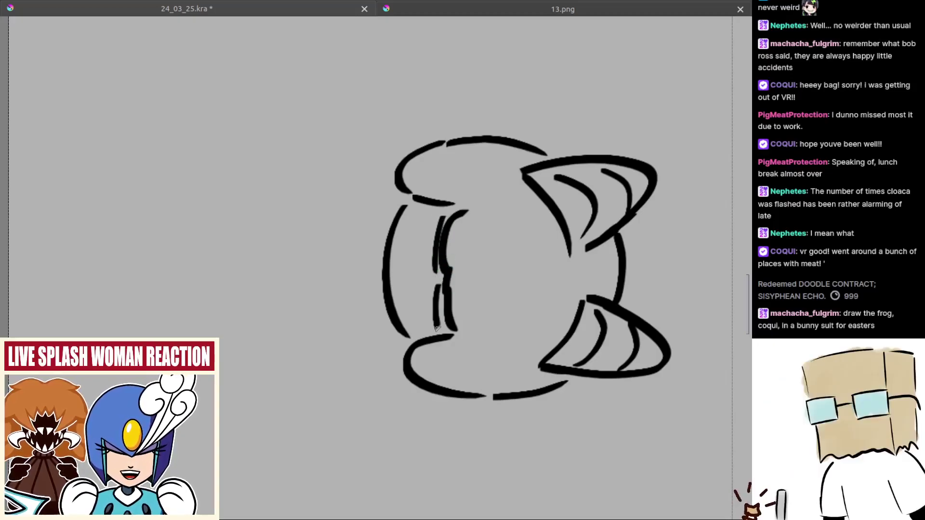
{"action": "key", "text": "ctrl+z"}
- Draw the rounded outlines of both eyes against their eyelid lines
{"action": "left_click_drag", "start_coordinate": [437, 285], "coordinate": [444, 326]}
{"action": "key", "text": "ctrl+z"}
{"action": "mouse_move", "coordinate": [440, 224]}
{"action": "left_mouse_down"}
{"action": "mouse_move", "coordinate": [423, 226]}
{"action": "mouse_move", "coordinate": [432, 265]}
{"action": "left_mouse_up"}
{"action": "key", "text": "ctrl+z"}
{"action": "left_click_drag", "start_coordinate": [437, 227], "coordinate": [436, 322]}
{"action": "key", "text": "ctrl+z"}
{"action": "left_click_drag", "start_coordinate": [435, 286], "coordinate": [435, 318]}
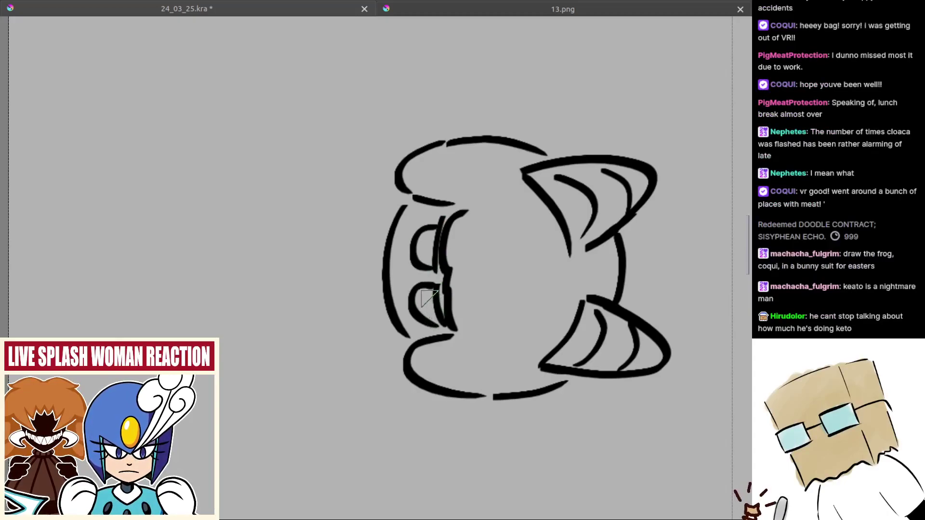
{"action": "key", "text": "ctrl+z"}
{"action": "key", "text": "ctrl+z"}
{"action": "left_click_drag", "start_coordinate": [436, 286], "coordinate": [439, 326]}
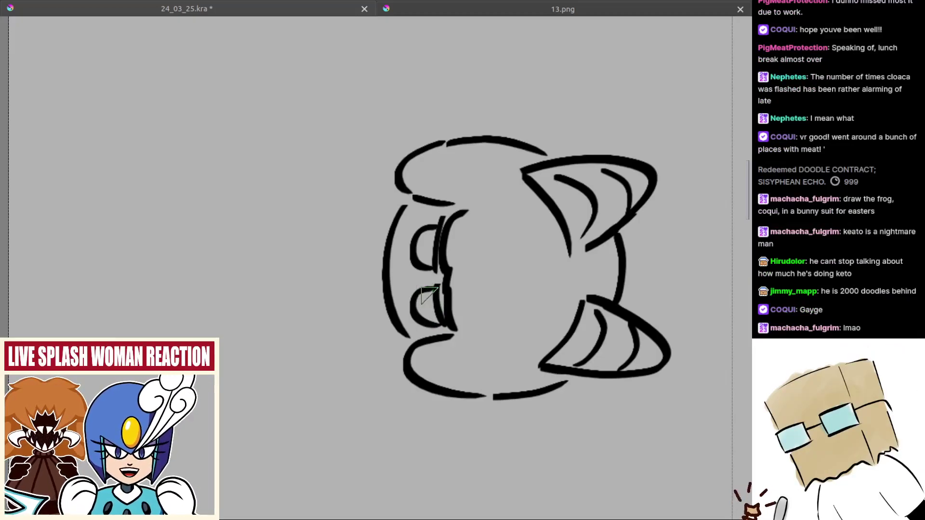
- Complete the face with pupils, a small frowning mouth and a heavier eyelid on the lower eye
{"action": "left_click_drag", "start_coordinate": [426, 235], "coordinate": [437, 239]}
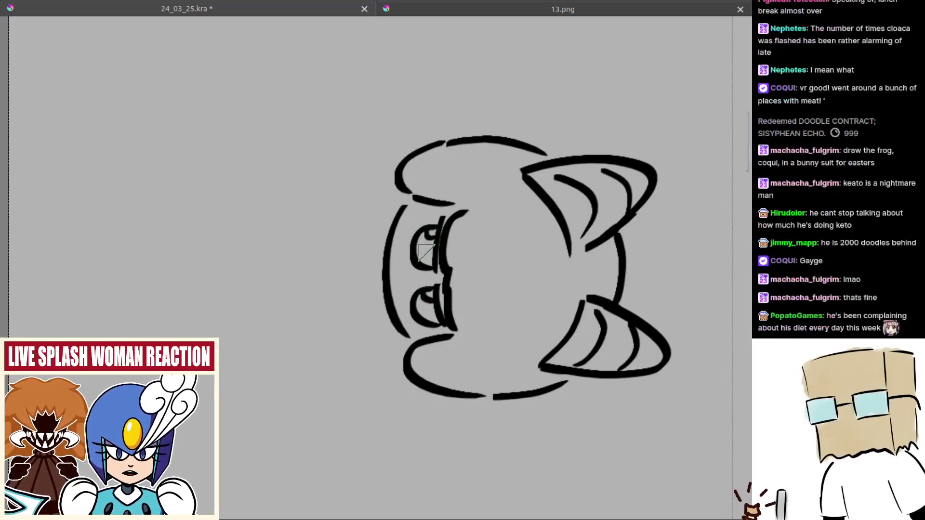
{"action": "left_click_drag", "start_coordinate": [405, 271], "coordinate": [419, 273]}
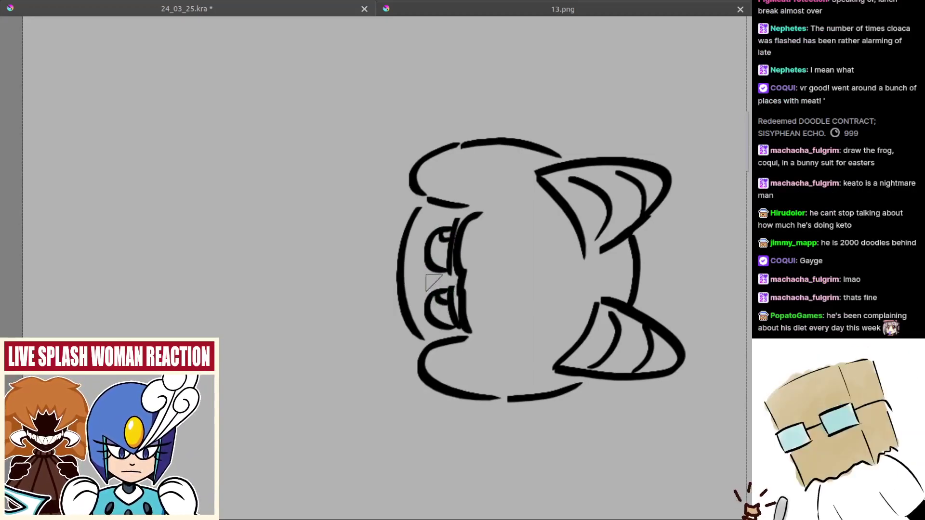
{"action": "left_click_drag", "start_coordinate": [417, 270], "coordinate": [414, 289]}
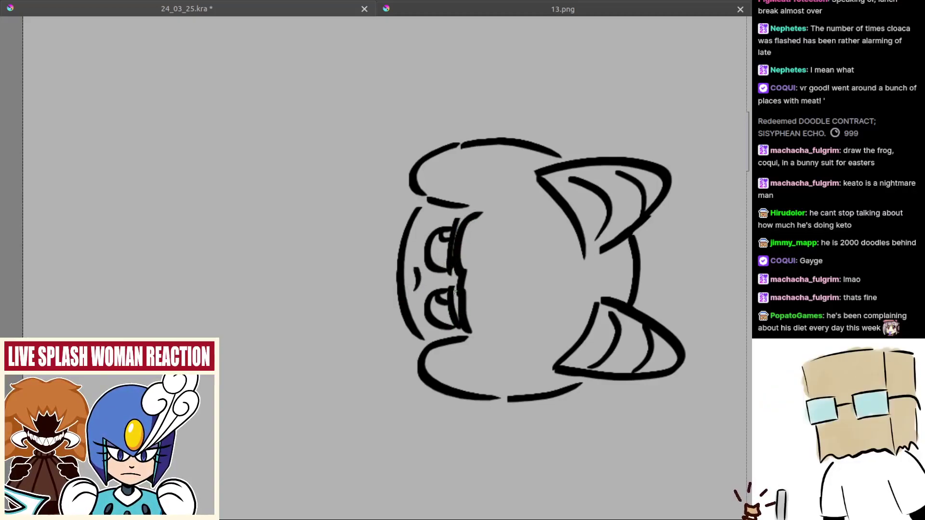
{"action": "left_click_drag", "start_coordinate": [456, 291], "coordinate": [470, 330]}
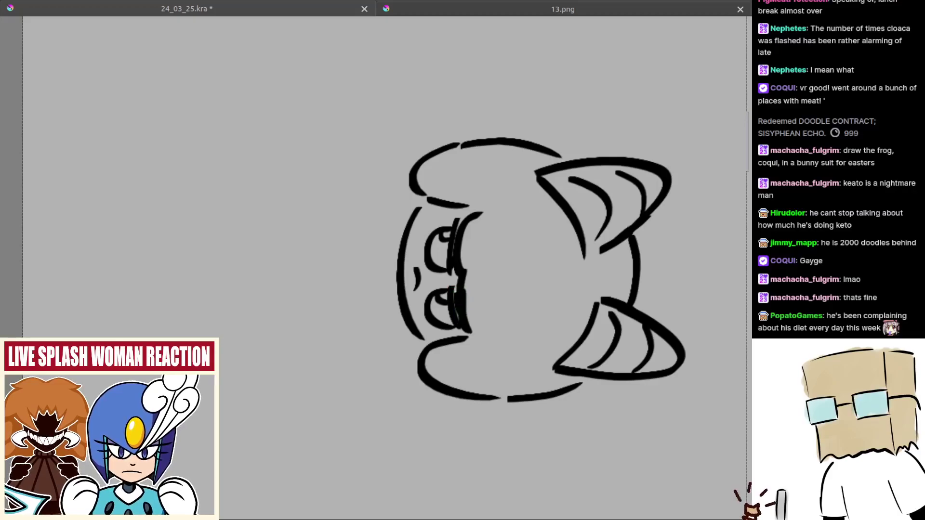
{"action": "left_click_drag", "start_coordinate": [427, 282], "coordinate": [458, 299]}
{"action": "mouse_move", "coordinate": [374, 245]}
{"action": "left_mouse_down"}
{"action": "mouse_move", "coordinate": [396, 275]}
{"action": "mouse_move", "coordinate": [400, 264]}
{"action": "left_mouse_up"}
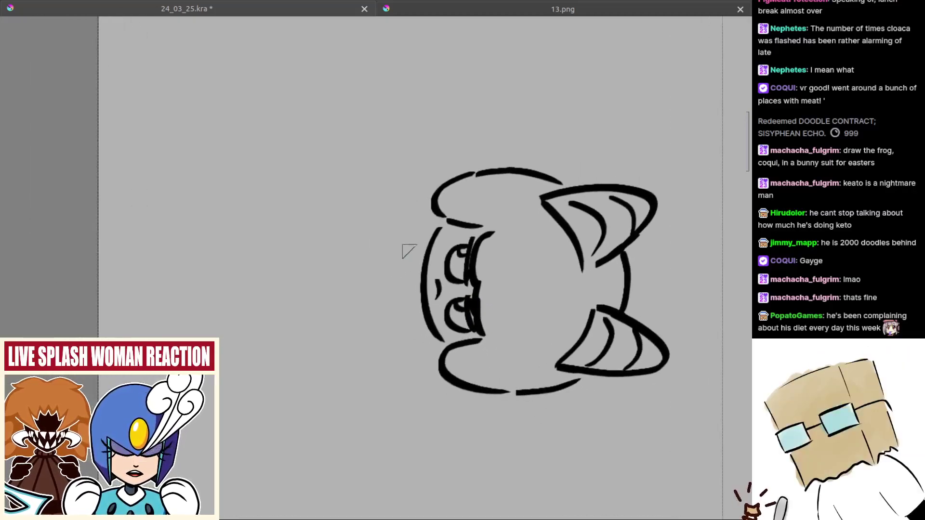
{"action": "mouse_move", "coordinate": [430, 232]}
{"action": "left_mouse_down"}
{"action": "mouse_move", "coordinate": [398, 262]}
{"action": "mouse_move", "coordinate": [407, 322]}
{"action": "left_mouse_up"}
{"action": "key", "text": "ctrl+z"}
{"action": "key", "text": "ctrl+z"}
{"action": "key", "text": "ctrl+z"}
{"action": "mouse_move", "coordinate": [432, 224]}
{"action": "left_mouse_down"}
{"action": "mouse_move", "coordinate": [411, 238]}
{"action": "mouse_move", "coordinate": [401, 271]}
{"action": "left_mouse_up"}
{"action": "left_click_drag", "start_coordinate": [404, 271], "coordinate": [408, 314]}
{"action": "key", "text": "ctrl+z"}
{"action": "key", "text": "ctrl+z"}
{"action": "key", "text": "ctrl+z"}
{"action": "left_click_drag", "start_coordinate": [428, 228], "coordinate": [410, 235]}
{"action": "key", "text": "ctrl+z"}
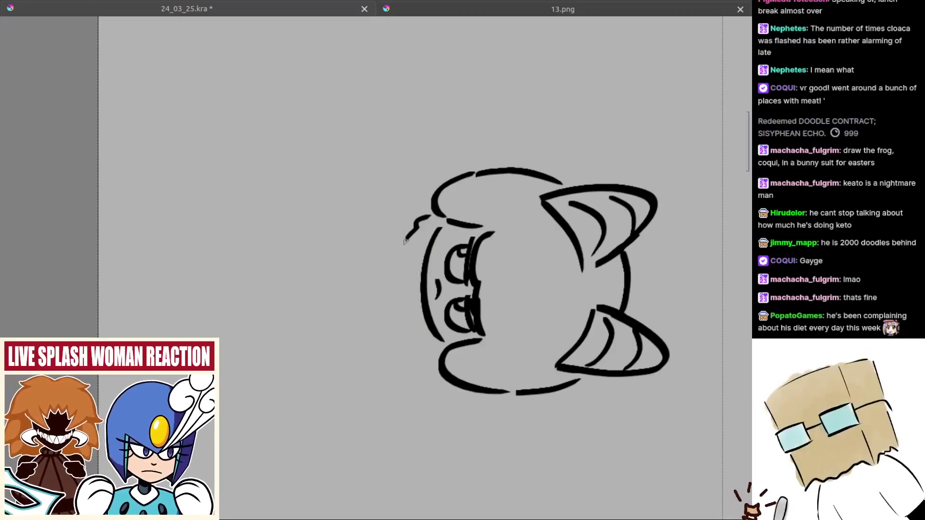
{"action": "key", "text": "ctrl+z"}
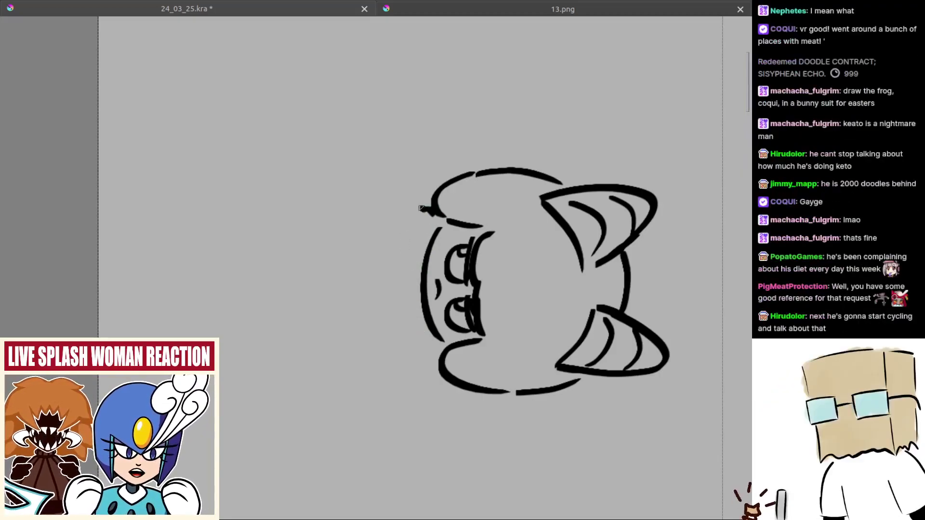
{"action": "key", "text": "ctrl+z"}
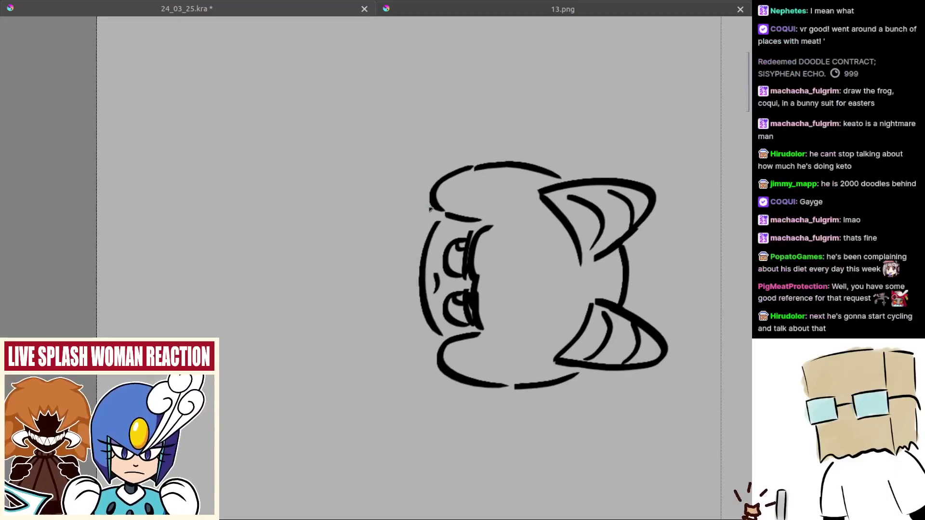
- Draw a jagged ruff around the chin, running from one hair lobe to the other
{"action": "mouse_move", "coordinate": [433, 210]}
{"action": "left_mouse_down"}
{"action": "mouse_move", "coordinate": [404, 258]}
{"action": "mouse_move", "coordinate": [398, 249]}
{"action": "mouse_move", "coordinate": [407, 295]}
{"action": "left_mouse_up"}
{"action": "key", "text": "ctrl+z"}
{"action": "left_click_drag", "start_coordinate": [405, 248], "coordinate": [407, 314]}
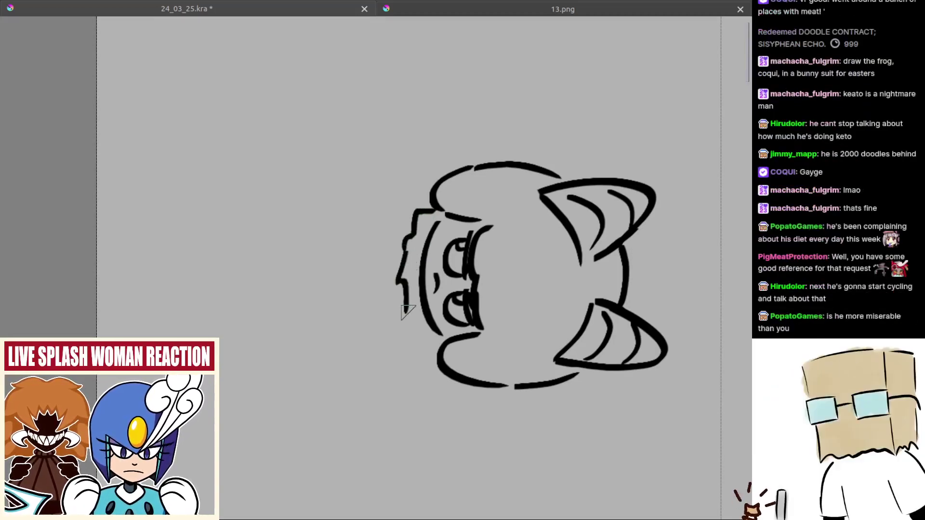
{"action": "key", "text": "ctrl+z"}
{"action": "left_click_drag", "start_coordinate": [404, 250], "coordinate": [417, 359]}
{"action": "key", "text": "ctrl+z"}
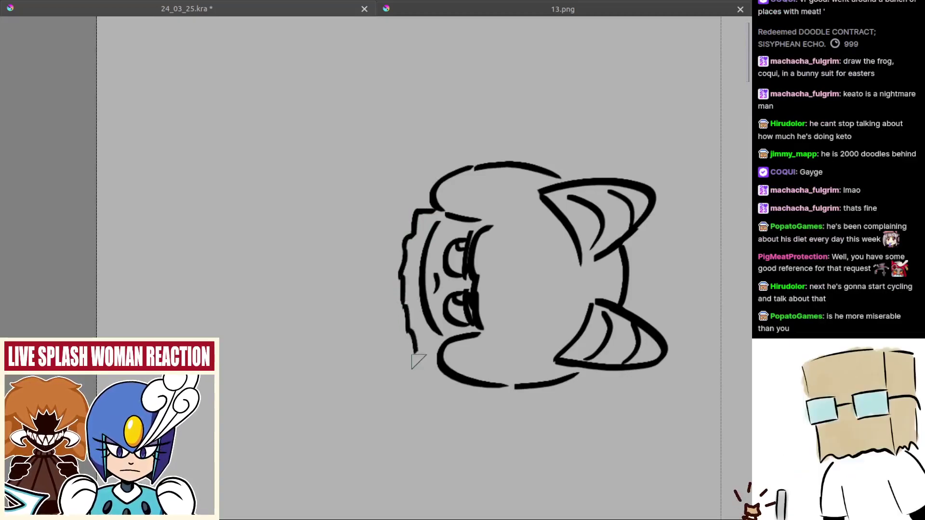
{"action": "key", "text": "ctrl+z"}
{"action": "left_click_drag", "start_coordinate": [403, 304], "coordinate": [424, 357]}
{"action": "key", "text": "ctrl+z"}
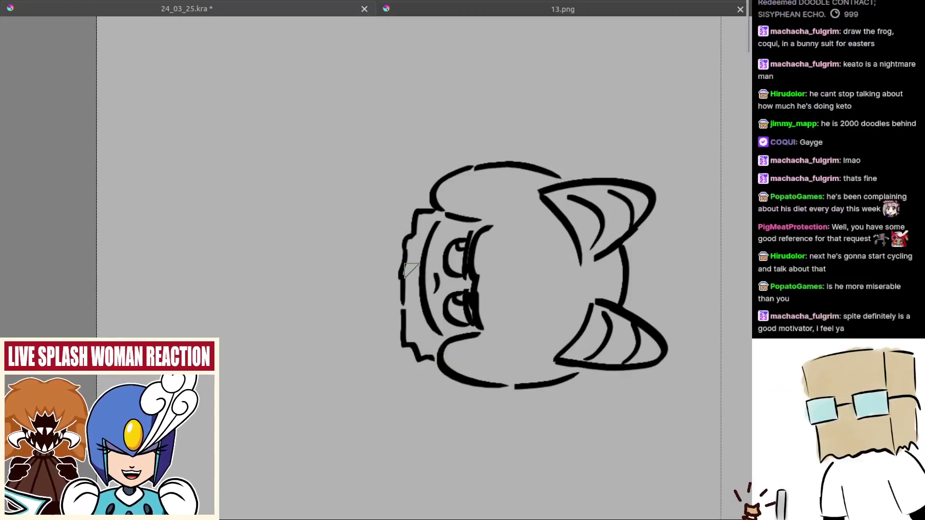
- Trim the head-top line beside the upper ear and add a second outer edge along the lower ear
{"action": "left_click_drag", "start_coordinate": [417, 293], "coordinate": [422, 326]}
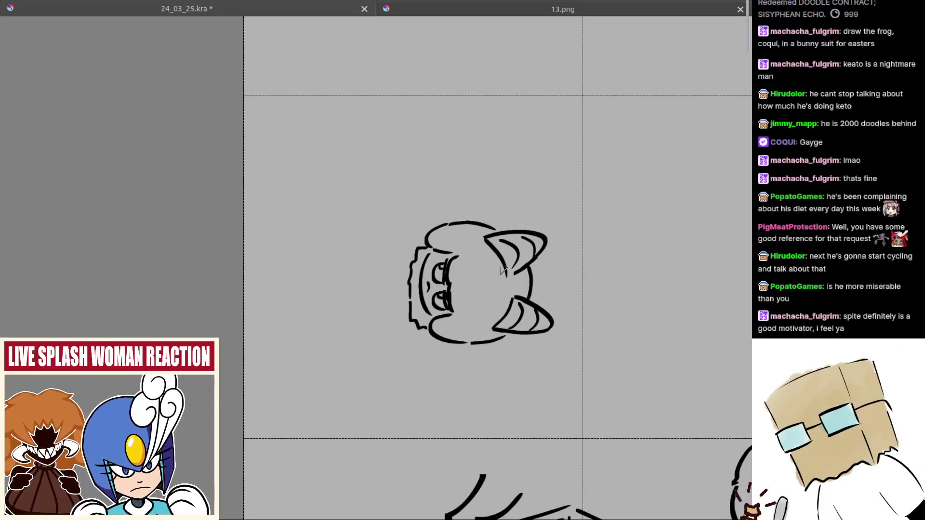
{"action": "left_click_drag", "start_coordinate": [518, 279], "coordinate": [383, 106]}
{"action": "left_click_drag", "start_coordinate": [400, 230], "coordinate": [485, 256]}
{"action": "mouse_move", "coordinate": [452, 226]}
{"action": "left_mouse_down"}
{"action": "mouse_move", "coordinate": [487, 282]}
{"action": "mouse_move", "coordinate": [460, 283]}
{"action": "left_mouse_up"}
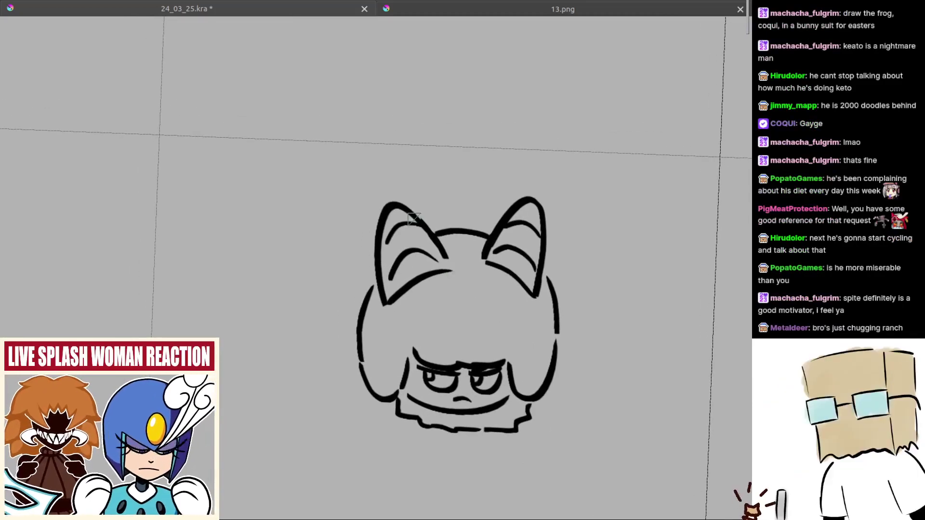
{"action": "left_click_drag", "start_coordinate": [454, 235], "coordinate": [501, 275]}
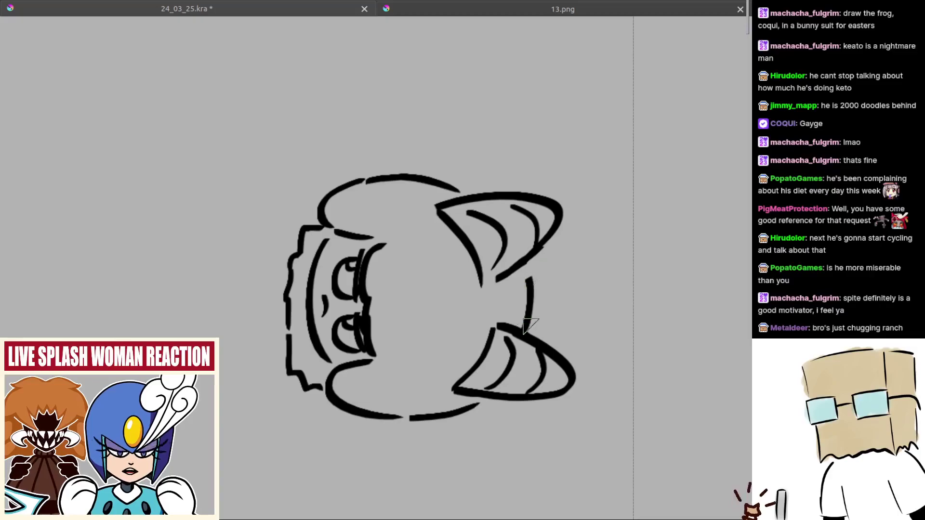
{"action": "left_click_drag", "start_coordinate": [513, 322], "coordinate": [578, 379]}
{"action": "key", "text": "e"}
{"action": "key", "text": "ctrl+z"}
{"action": "mouse_move", "coordinate": [493, 321]}
{"action": "left_mouse_down"}
{"action": "mouse_move", "coordinate": [511, 317]}
{"action": "mouse_move", "coordinate": [568, 381]}
{"action": "left_mouse_up"}
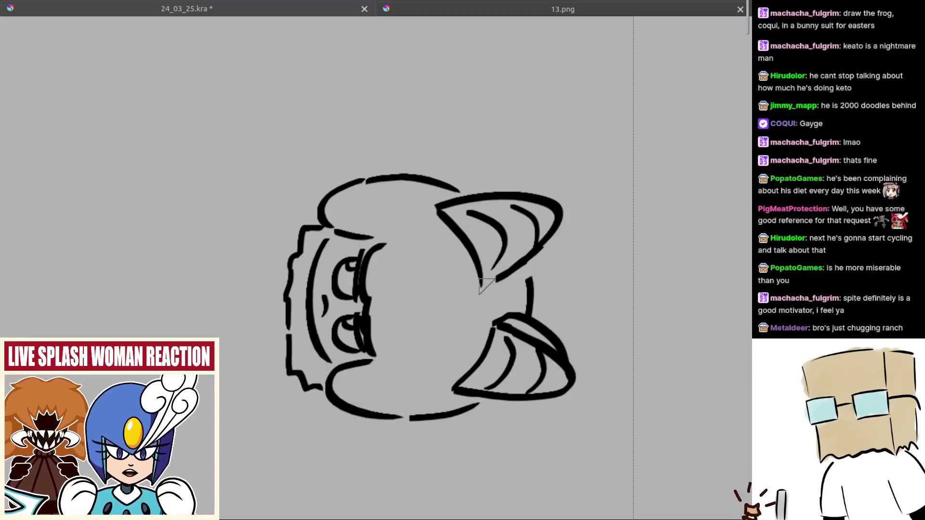
- Add a second outer edge along the upper ear, on the side facing the other ear
{"action": "left_click_drag", "start_coordinate": [486, 288], "coordinate": [557, 234]}
{"action": "key", "text": "ctrl+z"}
{"action": "mouse_move", "coordinate": [486, 290]}
{"action": "left_mouse_down"}
{"action": "mouse_move", "coordinate": [508, 290]}
{"action": "mouse_move", "coordinate": [554, 233]}
{"action": "mouse_move", "coordinate": [538, 268]}
{"action": "mouse_move", "coordinate": [509, 290]}
{"action": "left_mouse_up"}
{"action": "key", "text": "ctrl+z"}
{"action": "key", "text": "ctrl+z"}
{"action": "key", "text": "ctrl+z"}
{"action": "left_click_drag", "start_coordinate": [561, 218], "coordinate": [535, 275]}
{"action": "left_click_drag", "start_coordinate": [484, 290], "coordinate": [462, 346]}
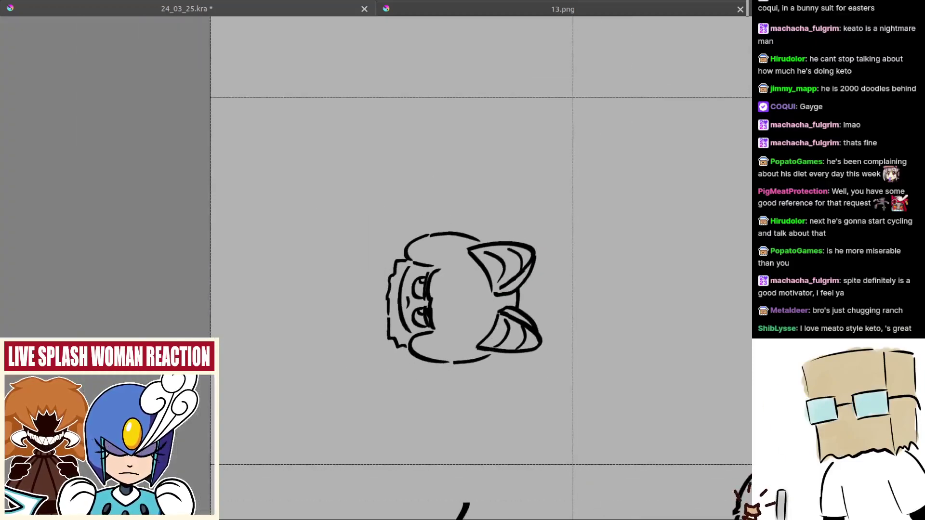
- Select the head with a rectangular selection, shift it up and toward the right edge of its cell, and clear the selection
{"action": "mouse_move", "coordinate": [459, 297]}
{"action": "left_mouse_down"}
{"action": "mouse_move", "coordinate": [483, 285]}
{"action": "mouse_move", "coordinate": [501, 293]}
{"action": "mouse_move", "coordinate": [465, 266]}
{"action": "mouse_move", "coordinate": [488, 267]}
{"action": "mouse_move", "coordinate": [482, 306]}
{"action": "left_mouse_up"}
{"action": "left_click_drag", "start_coordinate": [431, 215], "coordinate": [623, 380]}
{"action": "key", "text": "t"}
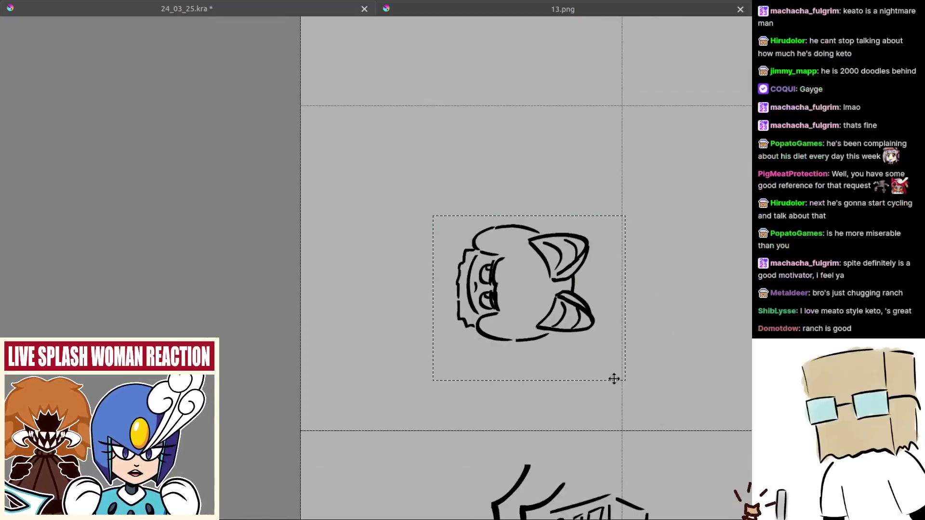
{"action": "left_click_drag", "start_coordinate": [572, 355], "coordinate": [590, 332]}
{"action": "key", "text": "ctrl+shift+a"}
{"action": "key", "text": "b"}
- Draw jagged fur tufts on the head outline beside both ears and a small hair spike on the lower lobe
{"action": "scroll", "coordinate": [500, 318], "scroll_direction": "up", "scroll_amount": 3}
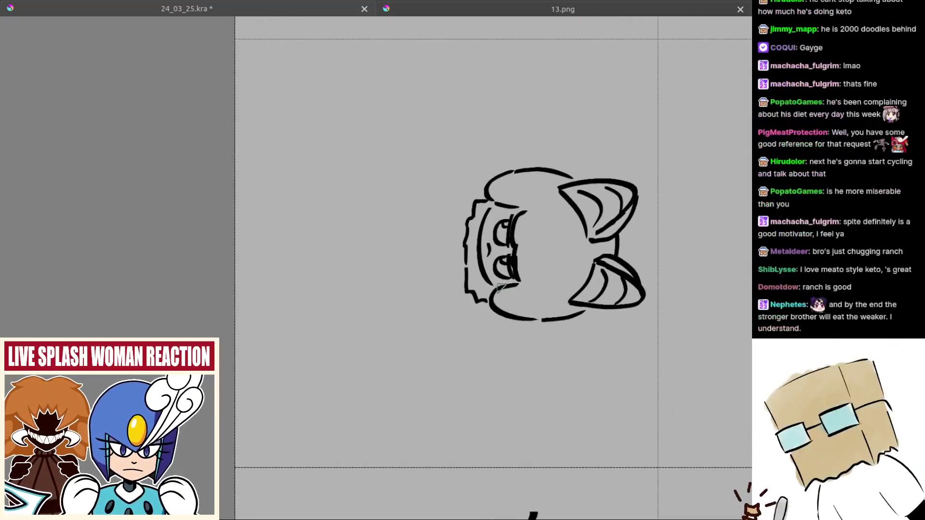
{"action": "scroll", "coordinate": [488, 319], "scroll_direction": "up", "scroll_amount": 2}
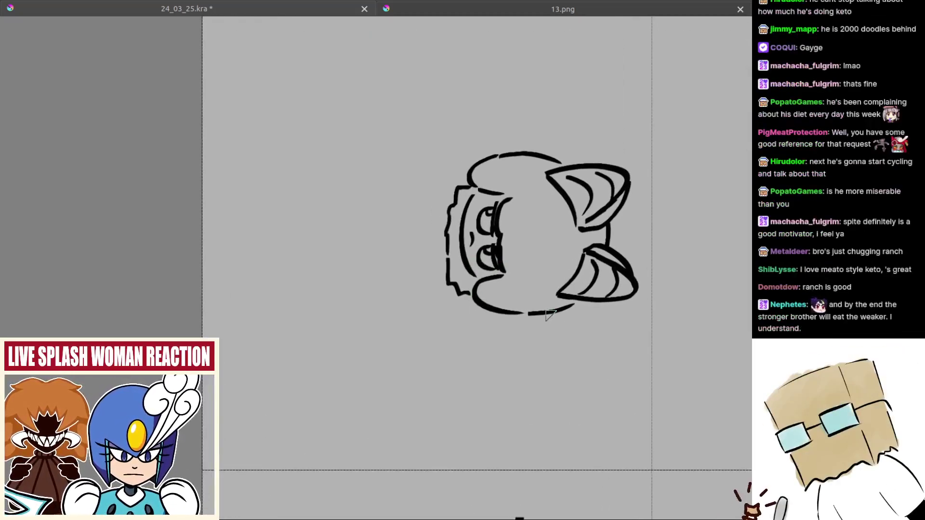
{"action": "mouse_move", "coordinate": [569, 297]}
{"action": "left_mouse_down"}
{"action": "mouse_move", "coordinate": [555, 298]}
{"action": "mouse_move", "coordinate": [585, 305]}
{"action": "mouse_move", "coordinate": [559, 304]}
{"action": "left_mouse_up"}
{"action": "key", "text": "ctrl+z"}
{"action": "key", "text": "ctrl+z"}
{"action": "left_click_drag", "start_coordinate": [532, 235], "coordinate": [496, 304]}
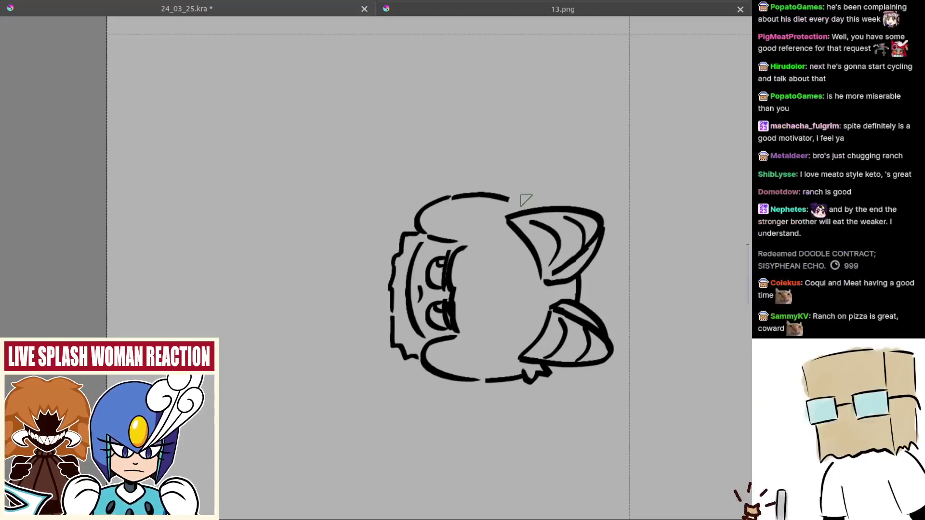
{"action": "mouse_move", "coordinate": [529, 193]}
{"action": "left_mouse_down"}
{"action": "mouse_move", "coordinate": [526, 209]}
{"action": "mouse_move", "coordinate": [516, 189]}
{"action": "mouse_move", "coordinate": [528, 231]}
{"action": "mouse_move", "coordinate": [496, 283]}
{"action": "mouse_move", "coordinate": [515, 284]}
{"action": "left_mouse_up"}
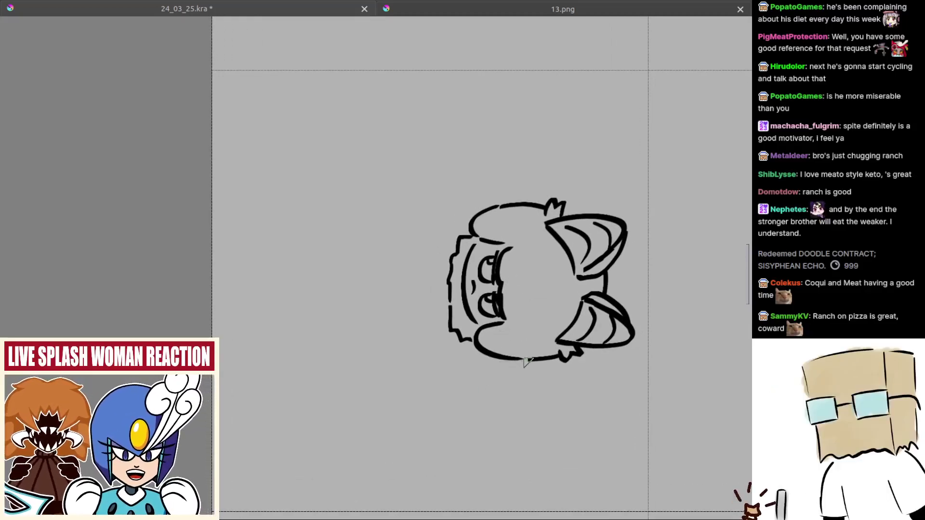
{"action": "left_click_drag", "start_coordinate": [523, 359], "coordinate": [502, 365]}
- Draw the upper arm as a short line from the ruff, ending in a rounded paw with a jagged cuff
{"action": "left_click_drag", "start_coordinate": [598, 305], "coordinate": [549, 293]}
{"action": "left_click_drag", "start_coordinate": [501, 310], "coordinate": [556, 325]}
{"action": "left_click_drag", "start_coordinate": [436, 299], "coordinate": [445, 267]}
{"action": "scroll", "coordinate": [445, 267], "scroll_direction": "up", "scroll_amount": 1}
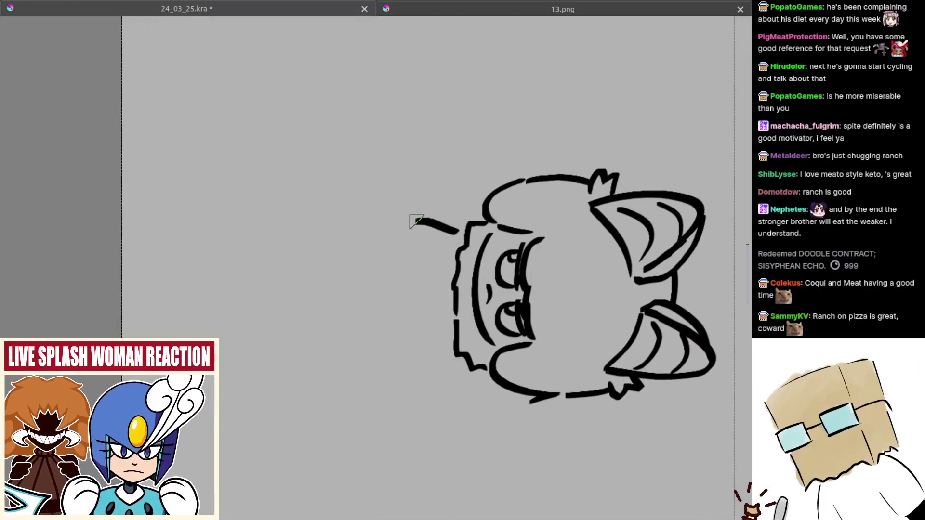
{"action": "mouse_move", "coordinate": [434, 221]}
{"action": "left_mouse_down"}
{"action": "mouse_move", "coordinate": [450, 221]}
{"action": "mouse_move", "coordinate": [447, 202]}
{"action": "left_mouse_up"}
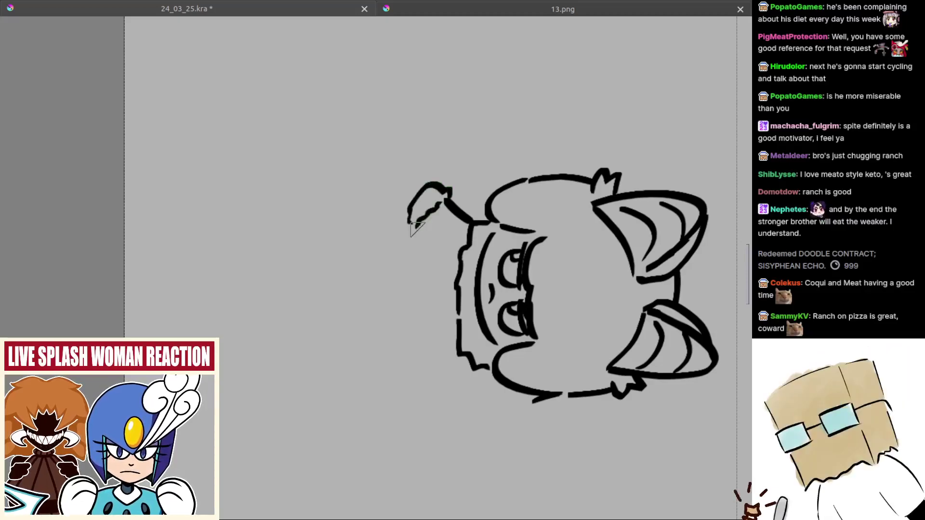
{"action": "key", "text": "ctrl+z"}
- Draw the wavy lower edge of the body between the arms and outline the lower arm with its jagged paw
{"action": "mouse_move", "coordinate": [422, 231]}
{"action": "left_mouse_down"}
{"action": "mouse_move", "coordinate": [456, 248]}
{"action": "mouse_move", "coordinate": [400, 226]}
{"action": "mouse_move", "coordinate": [386, 255]}
{"action": "mouse_move", "coordinate": [391, 339]}
{"action": "mouse_move", "coordinate": [405, 371]}
{"action": "mouse_move", "coordinate": [457, 357]}
{"action": "mouse_move", "coordinate": [456, 376]}
{"action": "mouse_move", "coordinate": [440, 388]}
{"action": "mouse_move", "coordinate": [474, 403]}
{"action": "mouse_move", "coordinate": [474, 392]}
{"action": "left_mouse_up"}
{"action": "key", "text": "ctrl+z"}
{"action": "key", "text": "ctrl+z"}
{"action": "key", "text": "ctrl+z"}
{"action": "key", "text": "ctrl+z"}
{"action": "key", "text": "ctrl+z"}
{"action": "key", "text": "ctrl+z"}
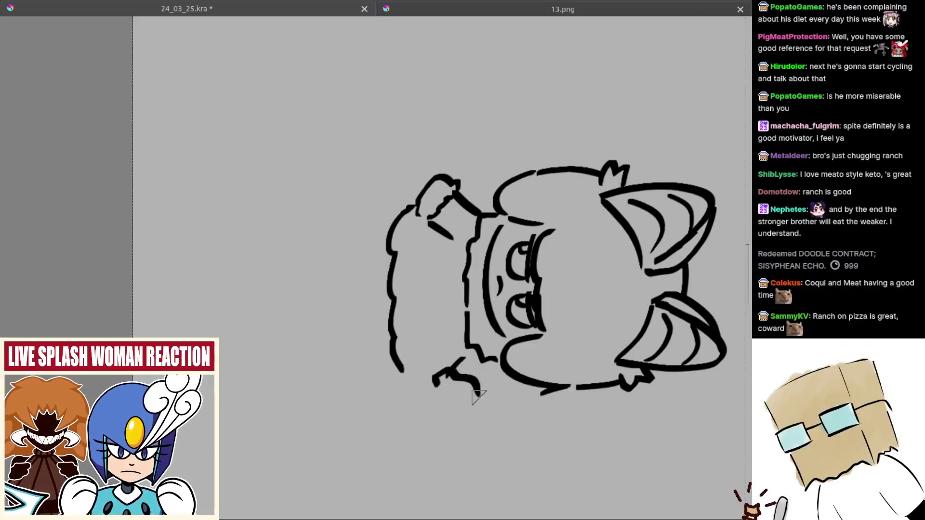
{"action": "left_click_drag", "start_coordinate": [432, 323], "coordinate": [467, 341]}
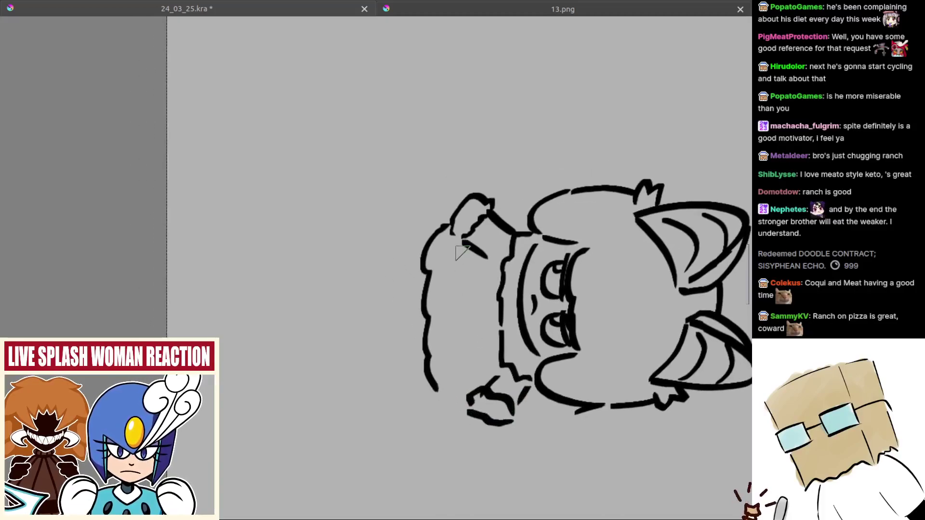
- Add a second wavy outer hem around the body's lower edge and a straight side line up to the lower arm
{"action": "mouse_move", "coordinate": [451, 214]}
{"action": "left_mouse_down"}
{"action": "mouse_move", "coordinate": [407, 255]}
{"action": "mouse_move", "coordinate": [393, 370]}
{"action": "mouse_move", "coordinate": [453, 402]}
{"action": "mouse_move", "coordinate": [455, 388]}
{"action": "mouse_move", "coordinate": [493, 378]}
{"action": "left_mouse_up"}
{"action": "key", "text": "ctrl+z"}
{"action": "left_click_drag", "start_coordinate": [444, 400], "coordinate": [490, 379]}
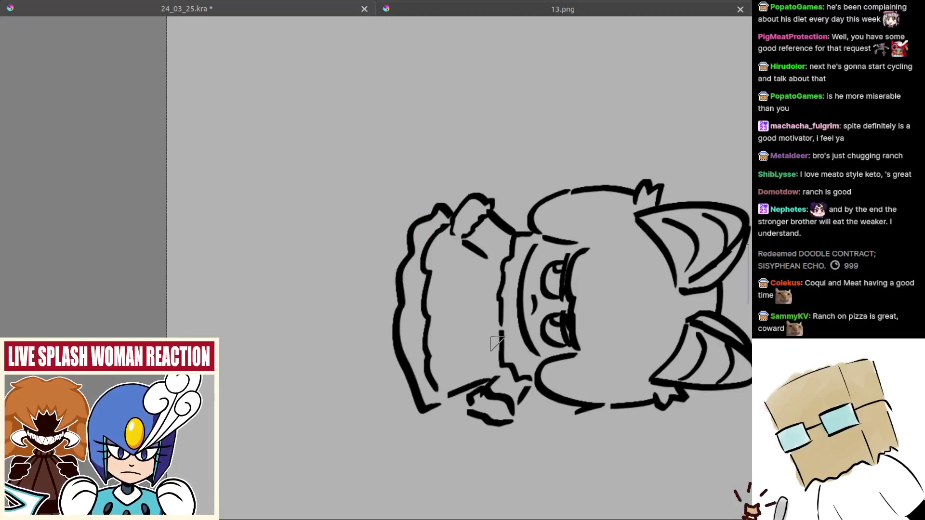
- Draw two small rounded knobs with short connecting lines on the chest, just below the ruff and beside the lower arm
{"action": "scroll", "coordinate": [485, 345], "scroll_direction": "up", "scroll_amount": 2}
{"action": "mouse_move", "coordinate": [488, 333]}
{"action": "left_mouse_down"}
{"action": "mouse_move", "coordinate": [482, 360]}
{"action": "mouse_move", "coordinate": [498, 355]}
{"action": "mouse_move", "coordinate": [485, 360]}
{"action": "mouse_move", "coordinate": [486, 379]}
{"action": "mouse_move", "coordinate": [502, 376]}
{"action": "mouse_move", "coordinate": [506, 361]}
{"action": "mouse_move", "coordinate": [474, 366]}
{"action": "mouse_move", "coordinate": [484, 379]}
{"action": "mouse_move", "coordinate": [496, 376]}
{"action": "mouse_move", "coordinate": [484, 359]}
{"action": "left_mouse_up"}
{"action": "key", "text": "ctrl+z"}
{"action": "key", "text": "ctrl+z"}
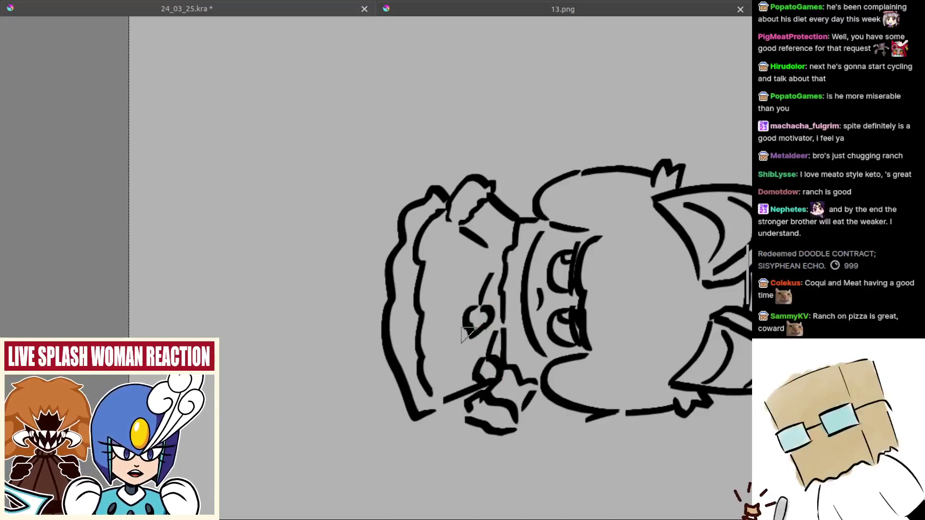
{"action": "scroll", "coordinate": [465, 313], "scroll_direction": "up", "scroll_amount": 1}
{"action": "mouse_move", "coordinate": [484, 295]}
{"action": "left_mouse_down"}
{"action": "mouse_move", "coordinate": [473, 333]}
{"action": "mouse_move", "coordinate": [488, 284]}
{"action": "left_mouse_up"}
{"action": "key", "text": "ctrl+z"}
{"action": "scroll", "coordinate": [491, 298], "scroll_direction": "down", "scroll_amount": 3}
{"action": "scroll", "coordinate": [491, 297], "scroll_direction": "up", "scroll_amount": 1}
{"action": "left_click_drag", "start_coordinate": [438, 329], "coordinate": [447, 337]}
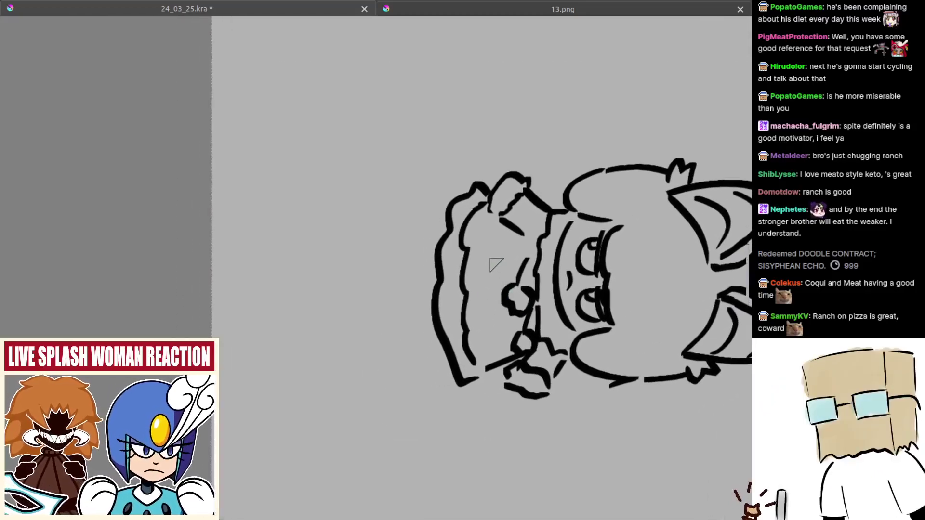
- Draw the upper foot as a rounded loop sticking out from the body's outer hem
{"action": "mouse_move", "coordinate": [486, 264]}
{"action": "left_mouse_down"}
{"action": "mouse_move", "coordinate": [495, 281]}
{"action": "mouse_move", "coordinate": [499, 271]}
{"action": "left_mouse_up"}
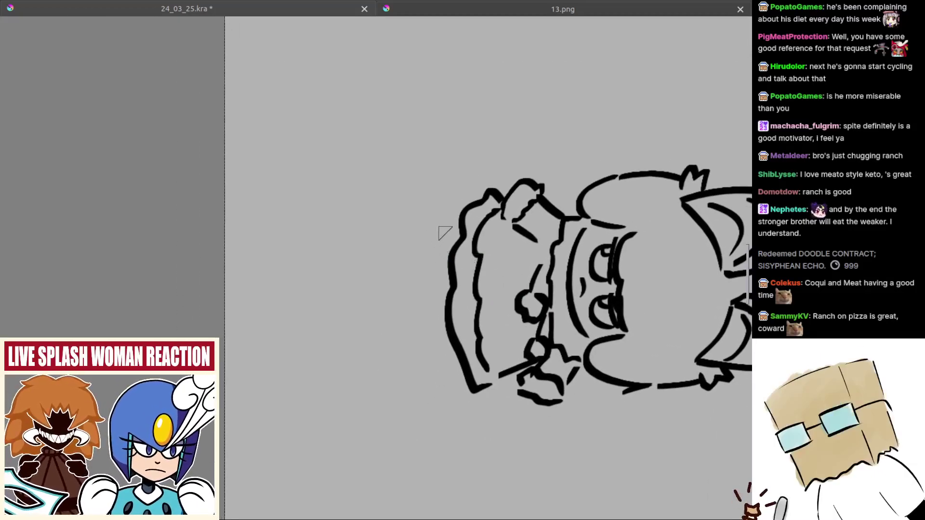
{"action": "mouse_move", "coordinate": [441, 193]}
{"action": "left_mouse_down"}
{"action": "mouse_move", "coordinate": [460, 215]}
{"action": "mouse_move", "coordinate": [424, 253]}
{"action": "mouse_move", "coordinate": [436, 260]}
{"action": "left_mouse_up"}
{"action": "key", "text": "ctrl+z"}
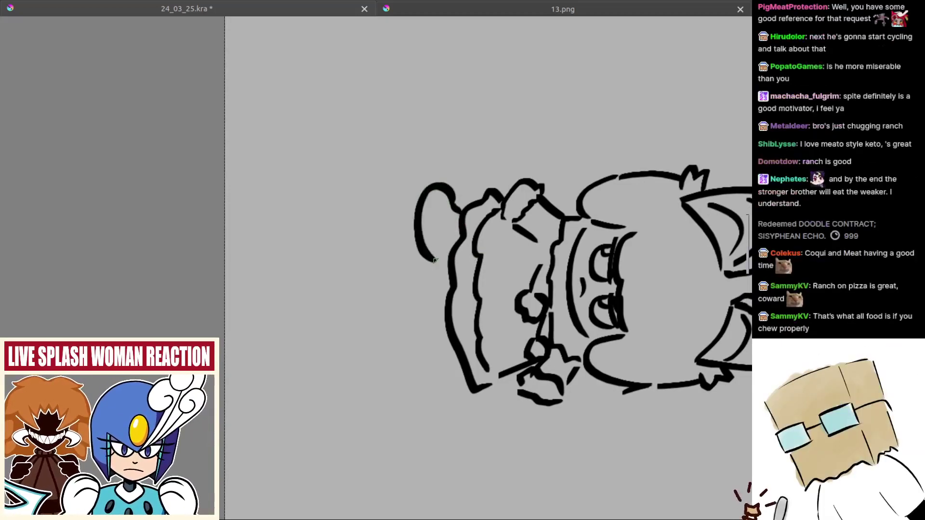
{"action": "scroll", "coordinate": [441, 265], "scroll_direction": "down", "scroll_amount": 3}
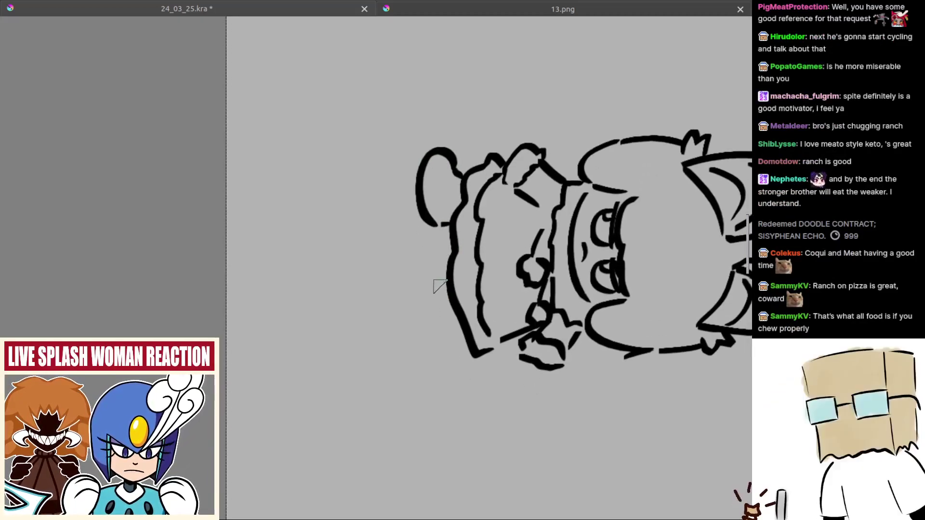
- Draw the lower foot as a matching rounded loop at the other end of the outer hem
{"action": "mouse_move", "coordinate": [439, 286]}
{"action": "left_mouse_down"}
{"action": "mouse_move", "coordinate": [422, 320]}
{"action": "mouse_move", "coordinate": [445, 340]}
{"action": "mouse_move", "coordinate": [456, 330]}
{"action": "mouse_move", "coordinate": [440, 341]}
{"action": "left_mouse_up"}
{"action": "key", "text": "ctrl+z"}
{"action": "key", "text": "ctrl+z"}
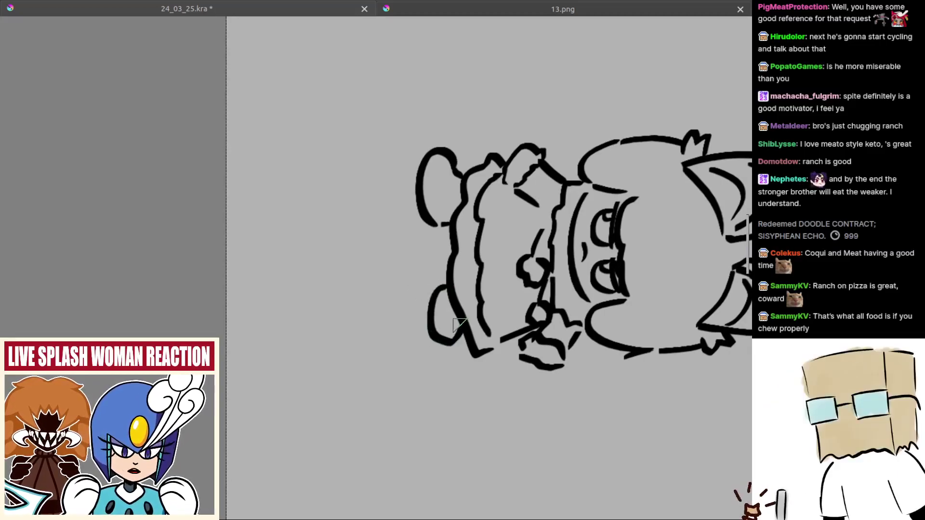
{"action": "key", "text": "ctrl+z"}
{"action": "mouse_move", "coordinate": [438, 287]}
{"action": "left_mouse_down"}
{"action": "mouse_move", "coordinate": [430, 339]}
{"action": "mouse_move", "coordinate": [445, 342]}
{"action": "mouse_move", "coordinate": [427, 290]}
{"action": "mouse_move", "coordinate": [432, 345]}
{"action": "mouse_move", "coordinate": [456, 343]}
{"action": "left_mouse_up"}
{"action": "key", "text": "ctrl+z"}
{"action": "key", "text": "ctrl+z"}
{"action": "left_click_drag", "start_coordinate": [460, 303], "coordinate": [494, 277]}
- Erase both eyes and the mouth, keeping the fringe line and the chin curve
{"action": "scroll", "coordinate": [494, 278], "scroll_direction": "up", "scroll_amount": 4}
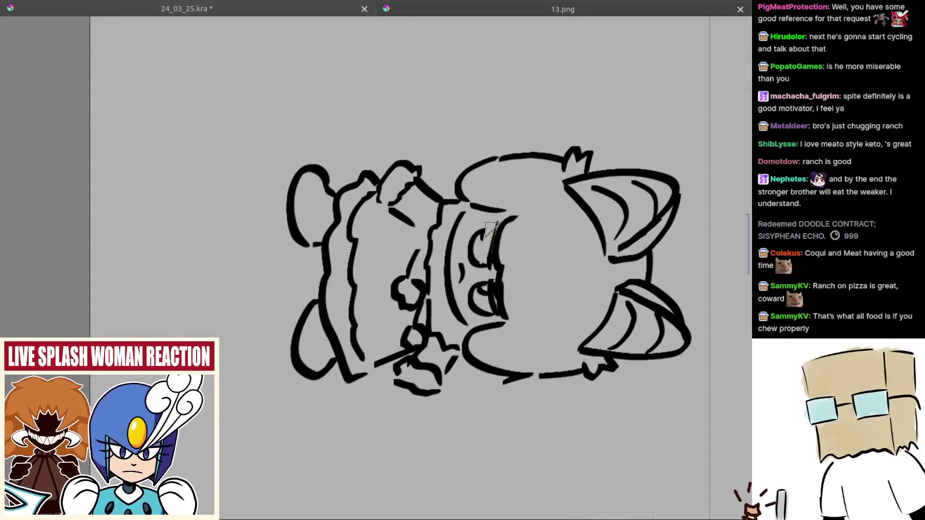
{"action": "scroll", "coordinate": [488, 260], "scroll_direction": "up", "scroll_amount": 3}
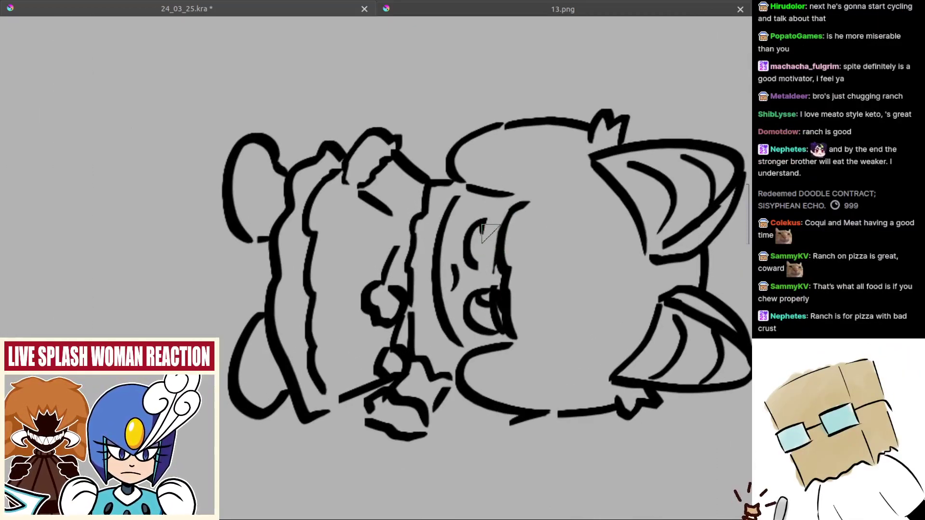
{"action": "left_click_drag", "start_coordinate": [493, 232], "coordinate": [473, 227]}
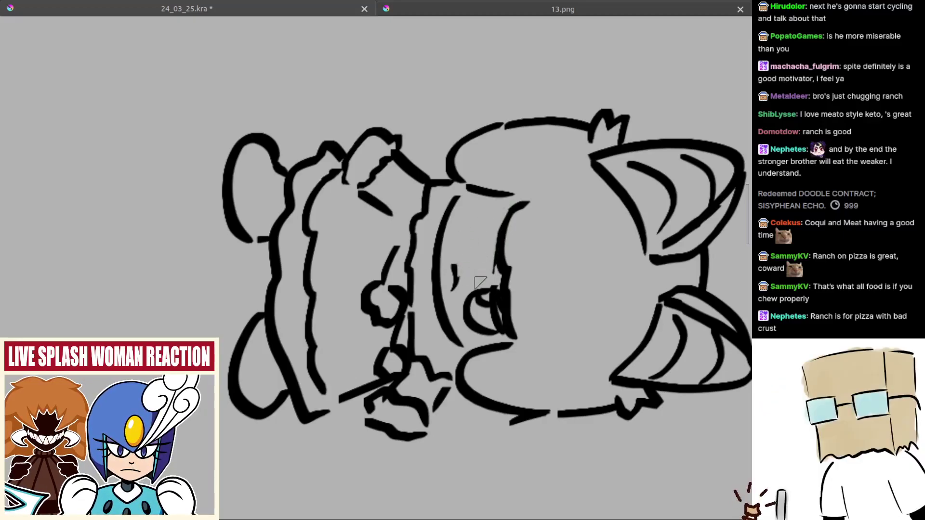
{"action": "mouse_move", "coordinate": [480, 282]}
{"action": "left_mouse_down"}
{"action": "mouse_move", "coordinate": [458, 292]}
{"action": "mouse_move", "coordinate": [457, 285]}
{"action": "mouse_move", "coordinate": [479, 331]}
{"action": "mouse_move", "coordinate": [488, 325]}
{"action": "mouse_move", "coordinate": [486, 284]}
{"action": "mouse_move", "coordinate": [499, 338]}
{"action": "left_mouse_up"}
{"action": "left_click_drag", "start_coordinate": [490, 263], "coordinate": [489, 259]}
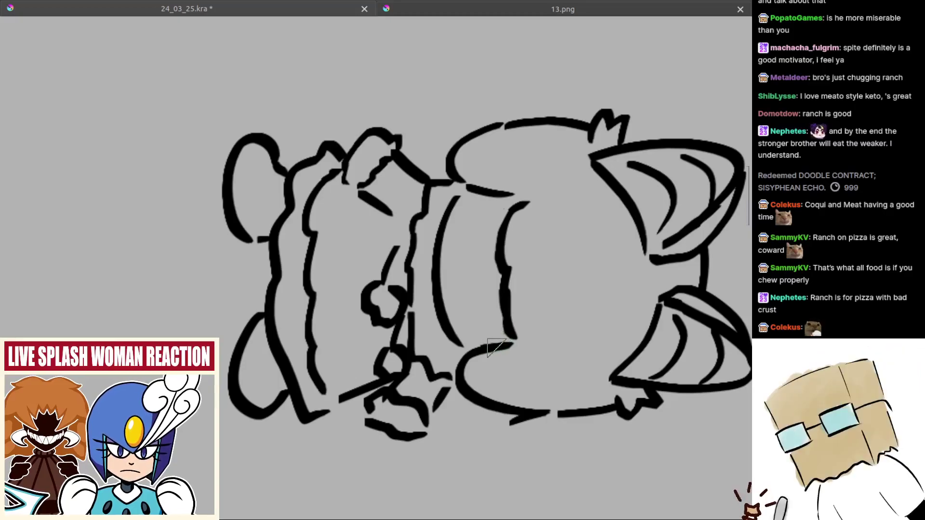
{"action": "mouse_move", "coordinate": [486, 208]}
{"action": "left_mouse_down"}
{"action": "mouse_move", "coordinate": [473, 254]}
{"action": "mouse_move", "coordinate": [451, 225]}
{"action": "mouse_move", "coordinate": [493, 250]}
{"action": "left_mouse_up"}
{"action": "key", "text": "ctrl+z"}
{"action": "key", "text": "ctrl+z"}
{"action": "key", "text": "ctrl+z"}
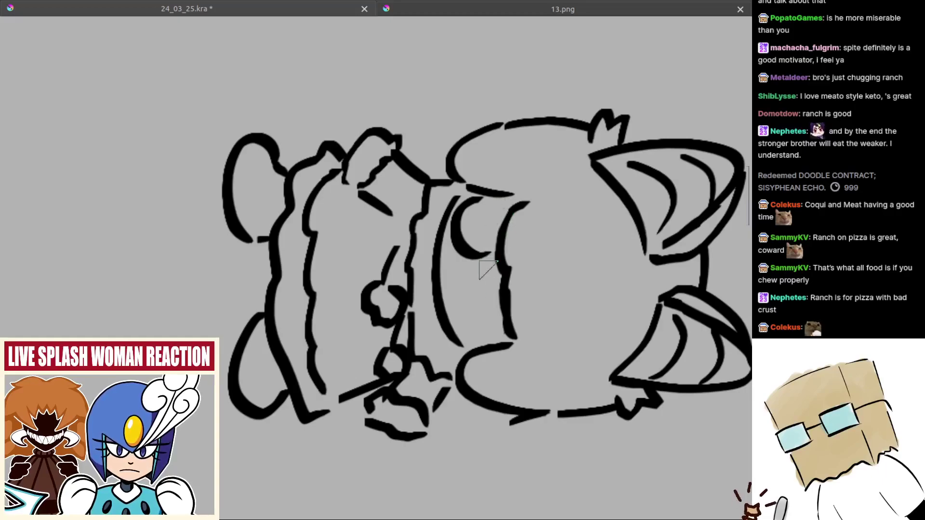
{"action": "key", "text": "ctrl+z"}
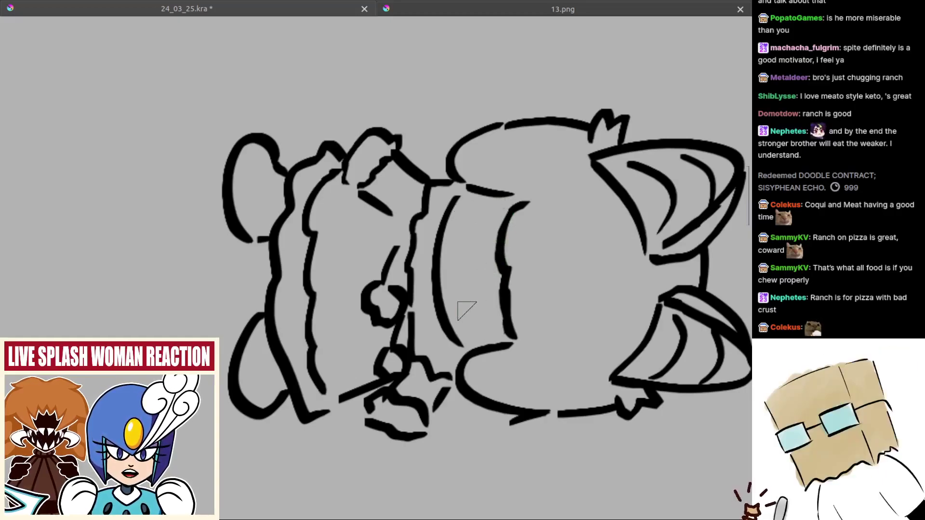
- Redraw the small curved mouth and the lower eye as a simple half-round outline against the fringe
{"action": "mouse_move", "coordinate": [448, 254]}
{"action": "left_mouse_down"}
{"action": "mouse_move", "coordinate": [459, 271]}
{"action": "mouse_move", "coordinate": [439, 289]}
{"action": "left_mouse_up"}
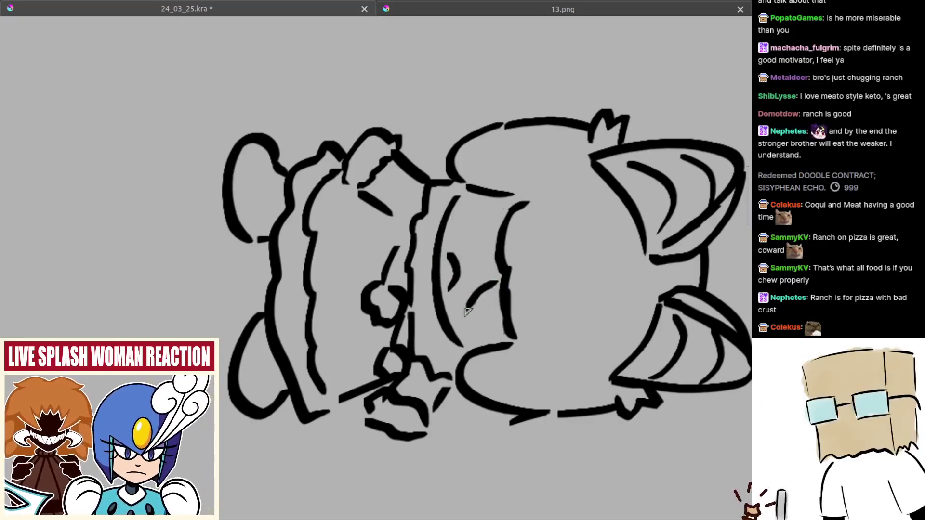
{"action": "left_click_drag", "start_coordinate": [499, 278], "coordinate": [498, 330]}
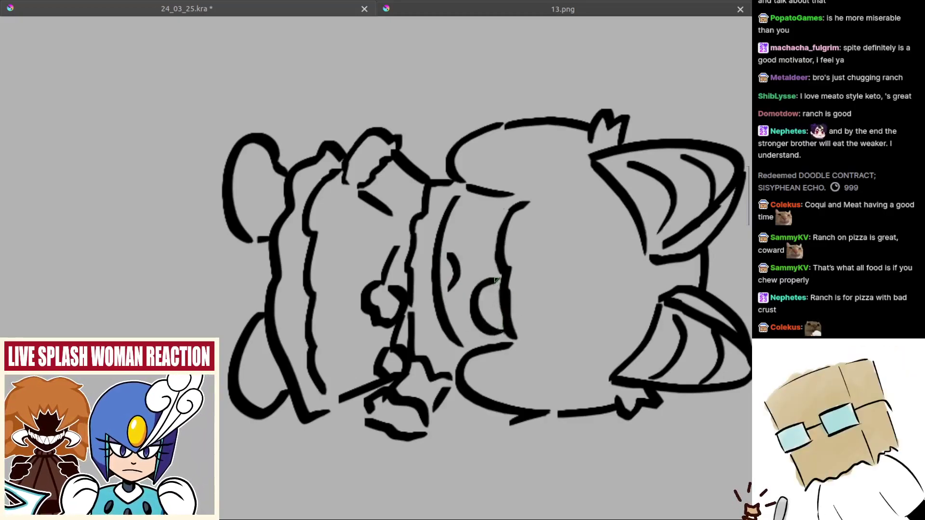
{"action": "key", "text": "ctrl+z"}
- Redraw the upper eye as a matching half-round outline against the fringe and save the document
{"action": "mouse_move", "coordinate": [503, 216]}
{"action": "left_mouse_down"}
{"action": "mouse_move", "coordinate": [502, 248]}
{"action": "mouse_move", "coordinate": [472, 237]}
{"action": "mouse_move", "coordinate": [504, 254]}
{"action": "mouse_move", "coordinate": [504, 221]}
{"action": "left_mouse_up"}
{"action": "key", "text": "ctrl+z"}
{"action": "left_click_drag", "start_coordinate": [508, 235], "coordinate": [507, 357]}
{"action": "left_click_drag", "start_coordinate": [529, 299], "coordinate": [544, 325]}
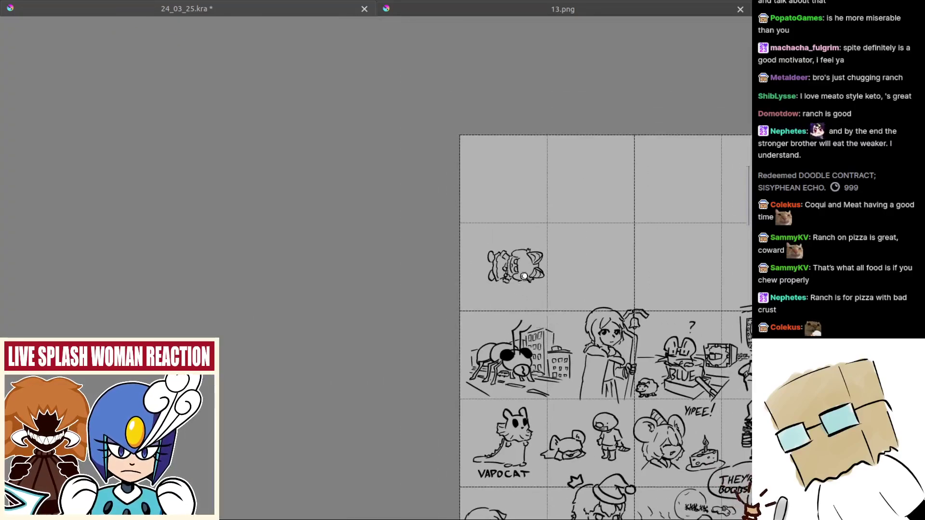
{"action": "mouse_move", "coordinate": [518, 274]}
{"action": "left_mouse_down"}
{"action": "mouse_move", "coordinate": [539, 266]}
{"action": "mouse_move", "coordinate": [544, 243]}
{"action": "left_mouse_up"}
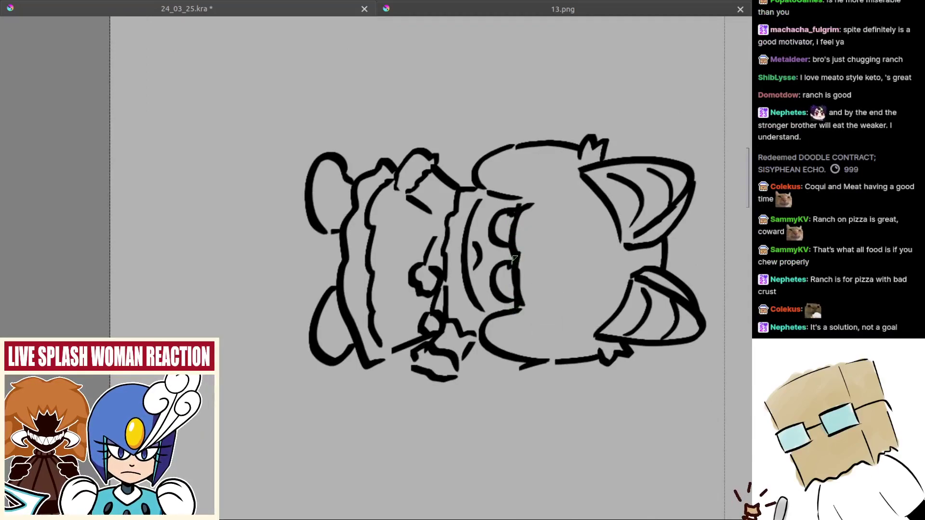
{"action": "scroll", "coordinate": [515, 306], "scroll_direction": "down", "scroll_amount": 2}
{"action": "mouse_move", "coordinate": [482, 281]}
{"action": "left_mouse_down"}
{"action": "mouse_move", "coordinate": [488, 289]}
{"action": "mouse_move", "coordinate": [437, 264]}
{"action": "mouse_move", "coordinate": [435, 237]}
{"action": "mouse_move", "coordinate": [472, 218]}
{"action": "left_mouse_up"}
{"action": "key", "text": "ctrl+s"}
- Remove the spike from the lower hair lobe and close the gap to make one smooth head outline
{"action": "left_click_drag", "start_coordinate": [552, 380], "coordinate": [487, 346]}
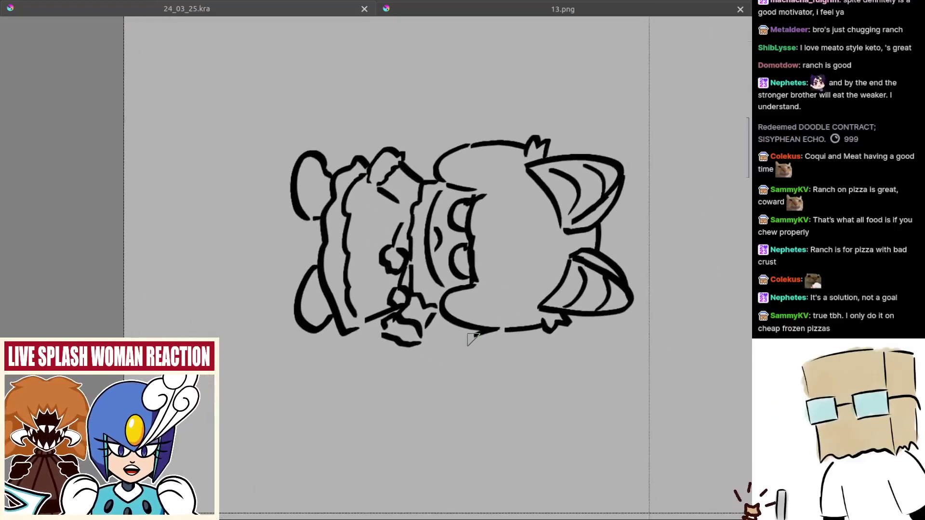
{"action": "scroll", "coordinate": [483, 330], "scroll_direction": "up", "scroll_amount": 1}
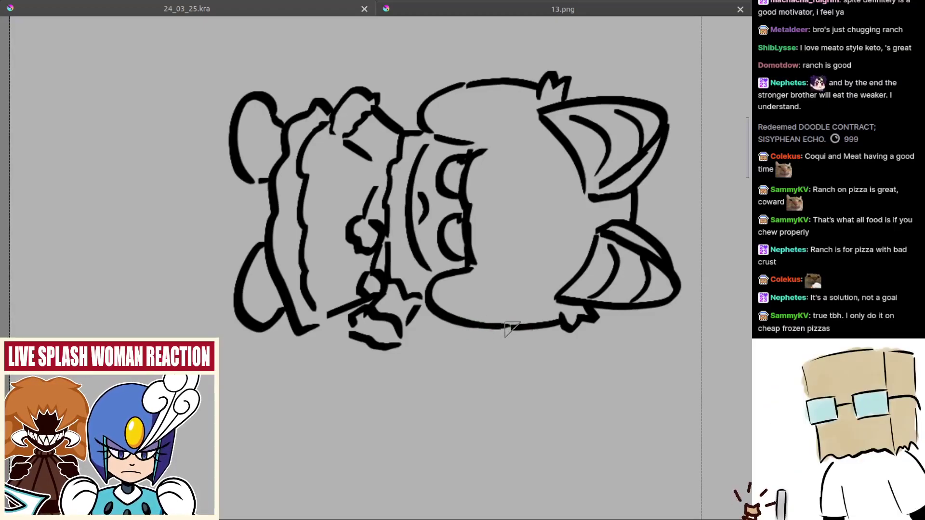
{"action": "left_click_drag", "start_coordinate": [485, 344], "coordinate": [507, 340]}
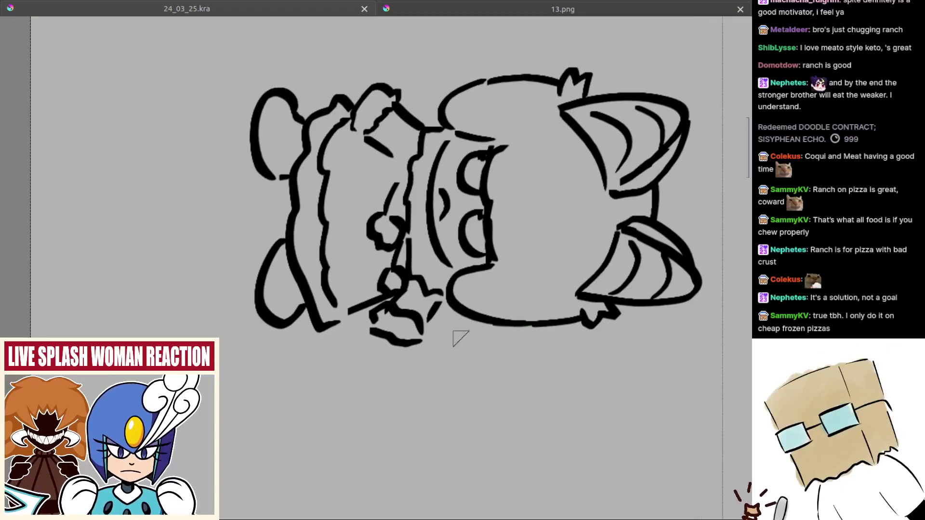
- Add a second outer curve along the lower hair lobe, redoing the stroke until it follows the head outline
{"action": "mouse_move", "coordinate": [448, 347]}
{"action": "left_mouse_down"}
{"action": "mouse_move", "coordinate": [494, 354]}
{"action": "mouse_move", "coordinate": [476, 368]}
{"action": "mouse_move", "coordinate": [585, 326]}
{"action": "mouse_move", "coordinate": [541, 341]}
{"action": "mouse_move", "coordinate": [568, 323]}
{"action": "left_mouse_up"}
{"action": "key", "text": "ctrl+z"}
{"action": "key", "text": "ctrl+z"}
{"action": "key", "text": "ctrl+z"}
{"action": "left_click_drag", "start_coordinate": [437, 339], "coordinate": [549, 331]}
{"action": "key", "text": "ctrl+z"}
{"action": "left_click_drag", "start_coordinate": [444, 340], "coordinate": [512, 343]}
{"action": "key", "text": "ctrl+z"}
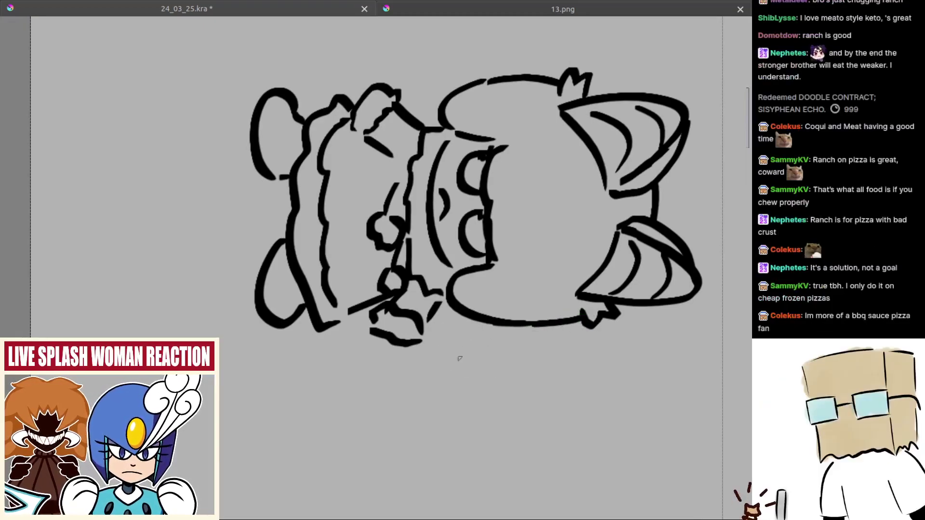
{"action": "key", "text": "ctrl+z"}
{"action": "mouse_move", "coordinate": [460, 358]}
{"action": "left_mouse_down"}
{"action": "mouse_move", "coordinate": [575, 336]}
{"action": "mouse_move", "coordinate": [572, 322]}
{"action": "left_mouse_up"}
{"action": "key", "text": "ctrl+z"}
{"action": "key", "text": "ctrl+z"}
- Add a matching second outer curve along the upper hair lobe
{"action": "mouse_move", "coordinate": [460, 335]}
{"action": "left_mouse_down"}
{"action": "mouse_move", "coordinate": [566, 320]}
{"action": "mouse_move", "coordinate": [444, 326]}
{"action": "mouse_move", "coordinate": [442, 313]}
{"action": "mouse_move", "coordinate": [486, 378]}
{"action": "left_mouse_up"}
{"action": "mouse_move", "coordinate": [506, 151]}
{"action": "left_mouse_down"}
{"action": "mouse_move", "coordinate": [470, 140]}
{"action": "mouse_move", "coordinate": [461, 181]}
{"action": "left_mouse_up"}
{"action": "key", "text": "ctrl+z"}
{"action": "scroll", "coordinate": [463, 220], "scroll_direction": "down", "scroll_amount": 5}
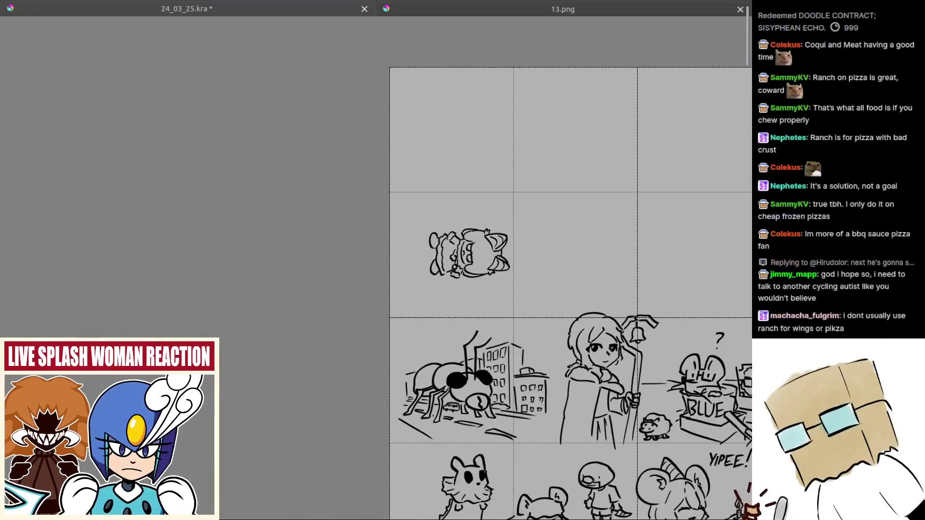
- Shade the body between the wavy inner edge and the chest with dense diagonal hatching strokes
{"action": "scroll", "coordinate": [445, 248], "scroll_direction": "up", "scroll_amount": 5}
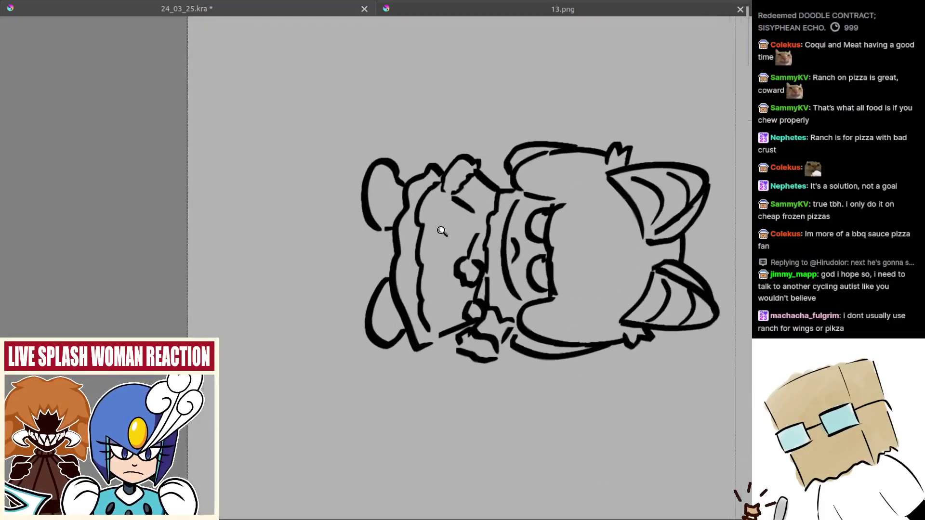
{"action": "scroll", "coordinate": [442, 231], "scroll_direction": "up", "scroll_amount": 1}
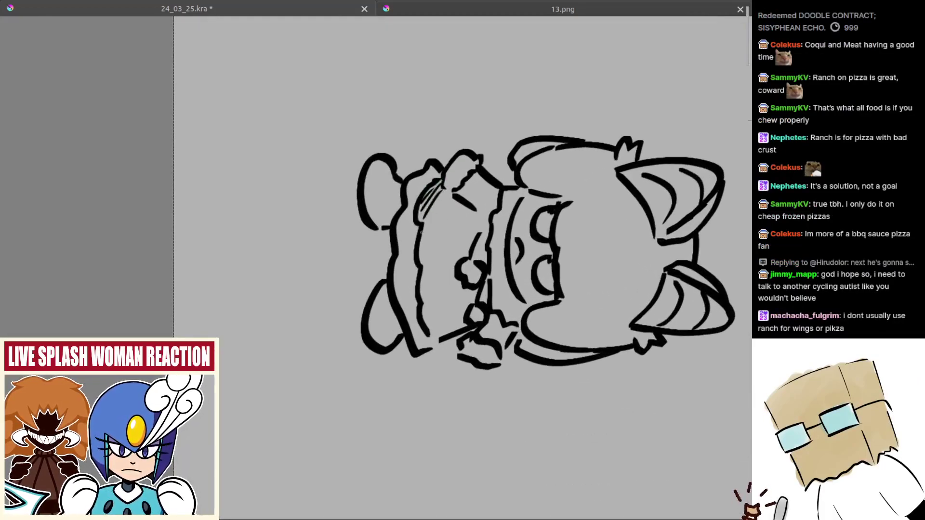
{"action": "left_click_drag", "start_coordinate": [451, 188], "coordinate": [421, 234]}
{"action": "left_click_drag", "start_coordinate": [450, 198], "coordinate": [419, 258]}
{"action": "left_click_drag", "start_coordinate": [474, 194], "coordinate": [420, 278]}
{"action": "left_click_drag", "start_coordinate": [448, 245], "coordinate": [425, 289]}
{"action": "left_click_drag", "start_coordinate": [464, 218], "coordinate": [422, 315]}
{"action": "left_click_drag", "start_coordinate": [454, 255], "coordinate": [428, 324]}
{"action": "mouse_move", "coordinate": [454, 285]}
{"action": "left_mouse_down"}
{"action": "mouse_move", "coordinate": [429, 339]}
{"action": "mouse_move", "coordinate": [440, 333]}
{"action": "left_mouse_up"}
{"action": "left_click_drag", "start_coordinate": [469, 284], "coordinate": [450, 332]}
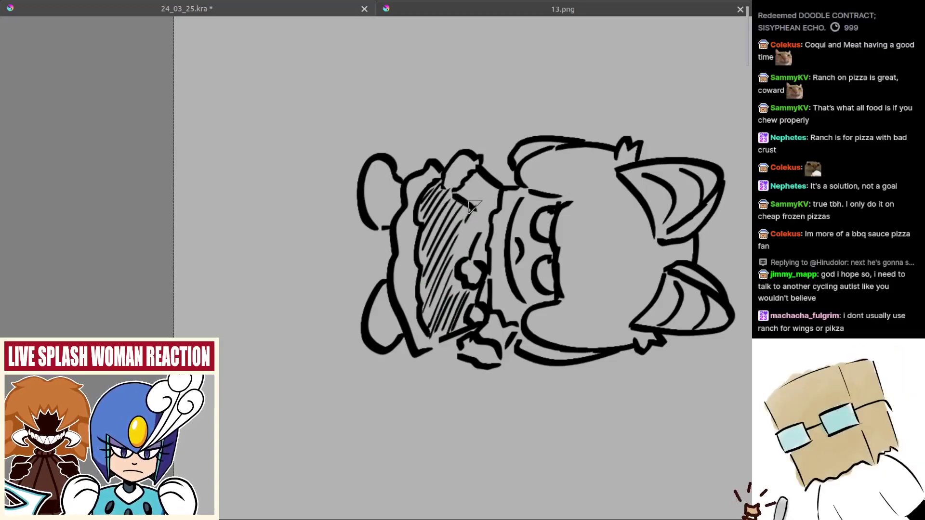
{"action": "left_click_drag", "start_coordinate": [477, 213], "coordinate": [460, 255]}
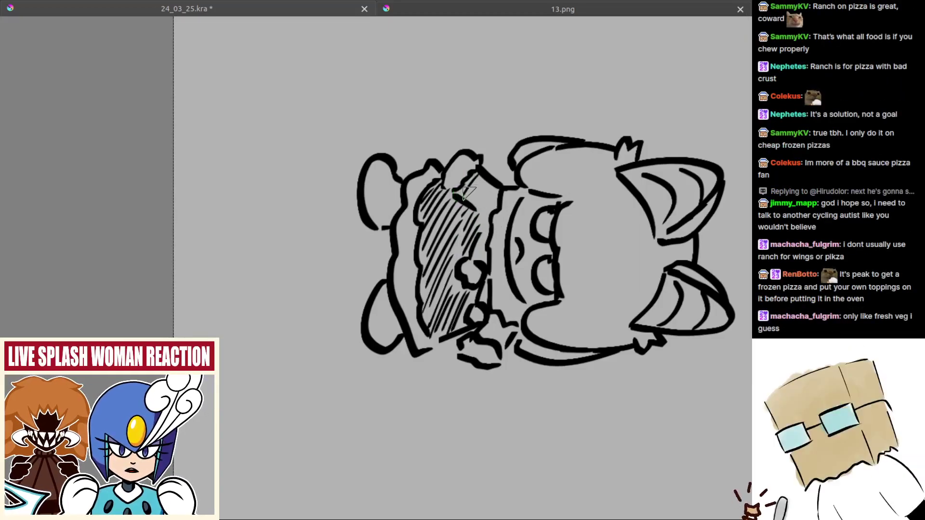
- Fill the gaps in the body hatching around the upper arm and chest, and add short hatch strokes by the lower arm
{"action": "scroll", "coordinate": [470, 187], "scroll_direction": "up", "scroll_amount": 2}
{"action": "mouse_move", "coordinate": [477, 174]}
{"action": "left_mouse_down"}
{"action": "mouse_move", "coordinate": [462, 196]}
{"action": "mouse_move", "coordinate": [478, 177]}
{"action": "mouse_move", "coordinate": [482, 227]}
{"action": "left_mouse_up"}
{"action": "mouse_move", "coordinate": [495, 271]}
{"action": "left_mouse_down"}
{"action": "mouse_move", "coordinate": [475, 191]}
{"action": "mouse_move", "coordinate": [477, 214]}
{"action": "left_mouse_up"}
{"action": "mouse_move", "coordinate": [478, 275]}
{"action": "left_mouse_down"}
{"action": "mouse_move", "coordinate": [493, 260]}
{"action": "mouse_move", "coordinate": [467, 288]}
{"action": "mouse_move", "coordinate": [464, 316]}
{"action": "mouse_move", "coordinate": [498, 319]}
{"action": "left_mouse_up"}
{"action": "left_click_drag", "start_coordinate": [520, 310], "coordinate": [512, 322]}
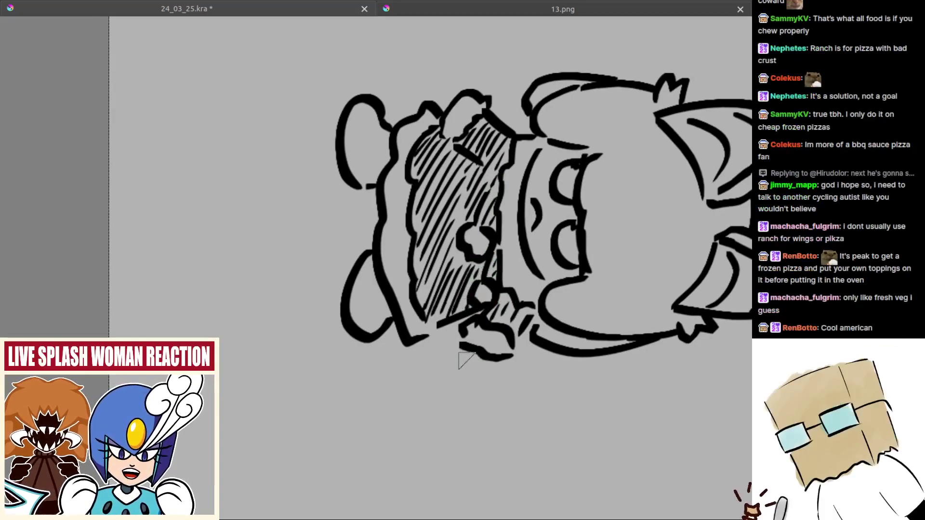
- Draw a round hand at the end of the lower arm's cuff, undoing the misplaced stroke
{"action": "left_click_drag", "start_coordinate": [460, 344], "coordinate": [505, 357]}
{"action": "key", "text": "ctrl+z"}
{"action": "mouse_move", "coordinate": [461, 309]}
{"action": "left_mouse_down"}
{"action": "mouse_move", "coordinate": [506, 463]}
{"action": "mouse_move", "coordinate": [508, 453]}
{"action": "left_mouse_up"}
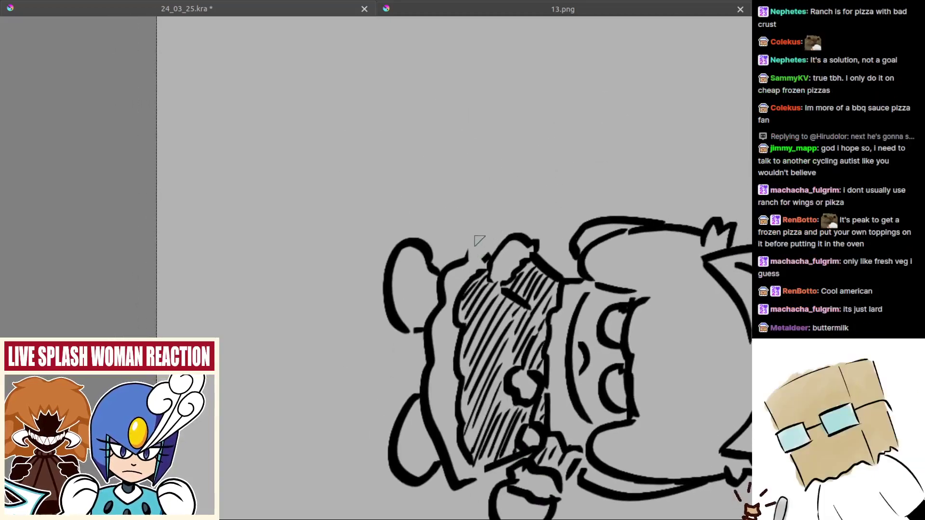
- Draw a matching rounded hand at the end of the upper arm's cuff, undoing strokes that miss the shape
{"action": "left_click_drag", "start_coordinate": [478, 244], "coordinate": [486, 256]}
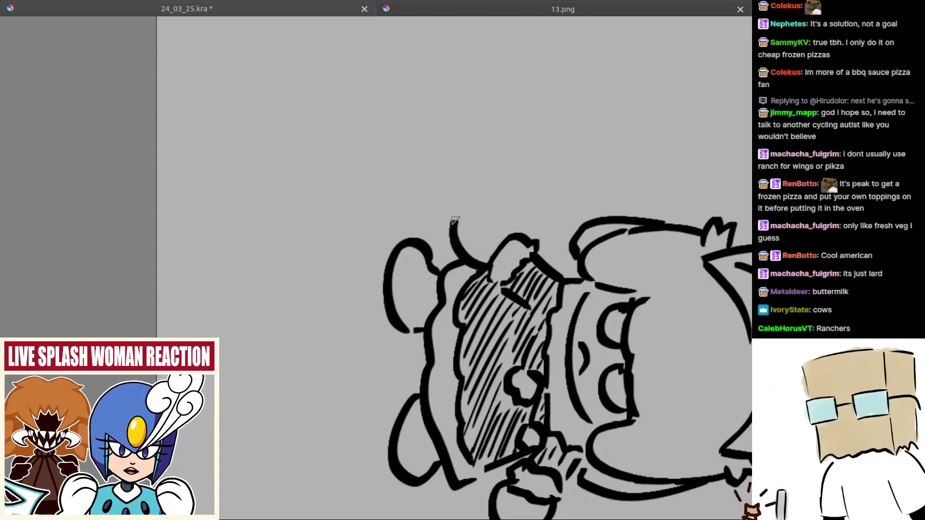
{"action": "mouse_move", "coordinate": [515, 232]}
{"action": "left_mouse_down"}
{"action": "mouse_move", "coordinate": [484, 259]}
{"action": "mouse_move", "coordinate": [460, 234]}
{"action": "mouse_move", "coordinate": [485, 260]}
{"action": "mouse_move", "coordinate": [461, 240]}
{"action": "mouse_move", "coordinate": [468, 258]}
{"action": "mouse_move", "coordinate": [501, 223]}
{"action": "mouse_move", "coordinate": [486, 270]}
{"action": "left_mouse_up"}
{"action": "key", "text": "ctrl+z"}
{"action": "key", "text": "ctrl+z"}
{"action": "key", "text": "ctrl+z"}
{"action": "key", "text": "ctrl+z"}
{"action": "key", "text": "ctrl+z"}
{"action": "scroll", "coordinate": [500, 296], "scroll_direction": "down", "scroll_amount": 6}
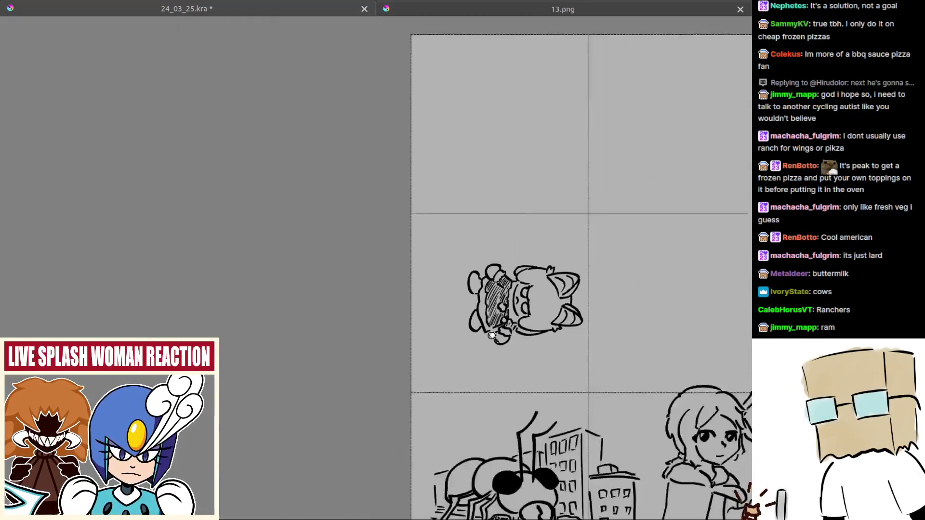
- Hatch the upper hair lobe and the adjoining hair above the eyes with diagonal strokes, redoing uneven ones
{"action": "scroll", "coordinate": [535, 306], "scroll_direction": "up", "scroll_amount": 3}
{"action": "scroll", "coordinate": [496, 292], "scroll_direction": "up", "scroll_amount": 1}
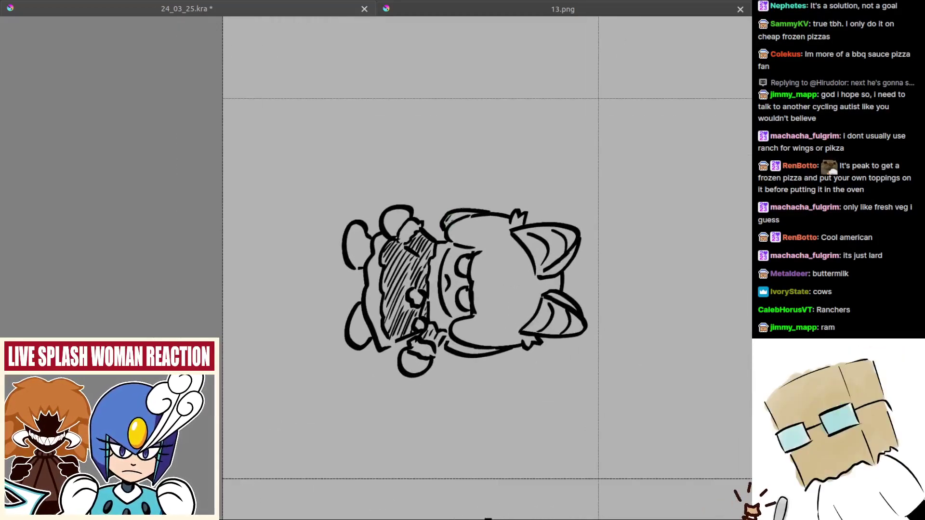
{"action": "left_click_drag", "start_coordinate": [454, 238], "coordinate": [479, 215]}
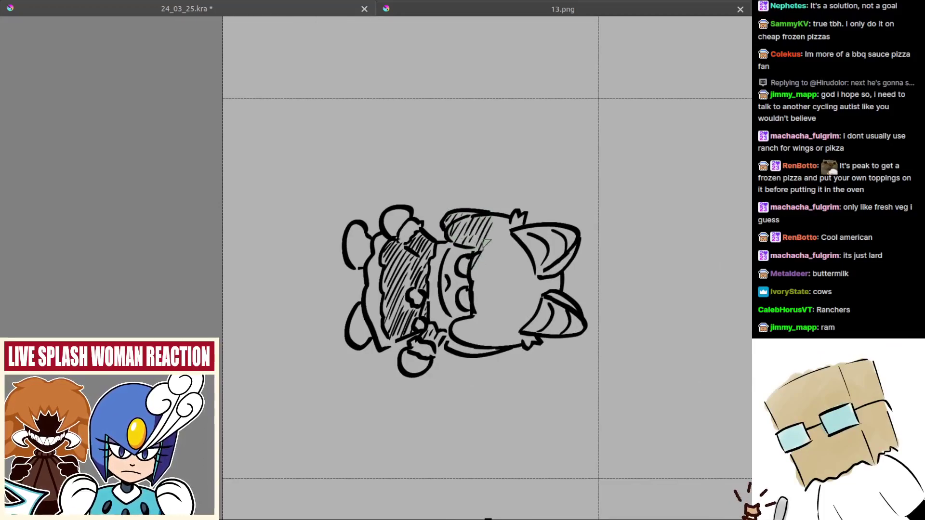
{"action": "left_click_drag", "start_coordinate": [478, 280], "coordinate": [506, 224]}
{"action": "mouse_move", "coordinate": [484, 301]}
{"action": "left_mouse_down"}
{"action": "mouse_move", "coordinate": [513, 248]}
{"action": "mouse_move", "coordinate": [481, 289]}
{"action": "left_mouse_up"}
{"action": "key", "text": "ctrl+z"}
{"action": "key", "text": "ctrl+z"}
{"action": "mouse_move", "coordinate": [508, 227]}
{"action": "left_mouse_down"}
{"action": "mouse_move", "coordinate": [478, 296]}
{"action": "mouse_move", "coordinate": [509, 236]}
{"action": "left_mouse_up"}
{"action": "key", "text": "ctrl+z"}
{"action": "left_click_drag", "start_coordinate": [480, 305], "coordinate": [508, 245]}
{"action": "mouse_move", "coordinate": [501, 279]}
{"action": "left_mouse_down"}
{"action": "mouse_move", "coordinate": [499, 252]}
{"action": "mouse_move", "coordinate": [496, 292]}
{"action": "mouse_move", "coordinate": [472, 295]}
{"action": "mouse_move", "coordinate": [479, 319]}
{"action": "left_mouse_up"}
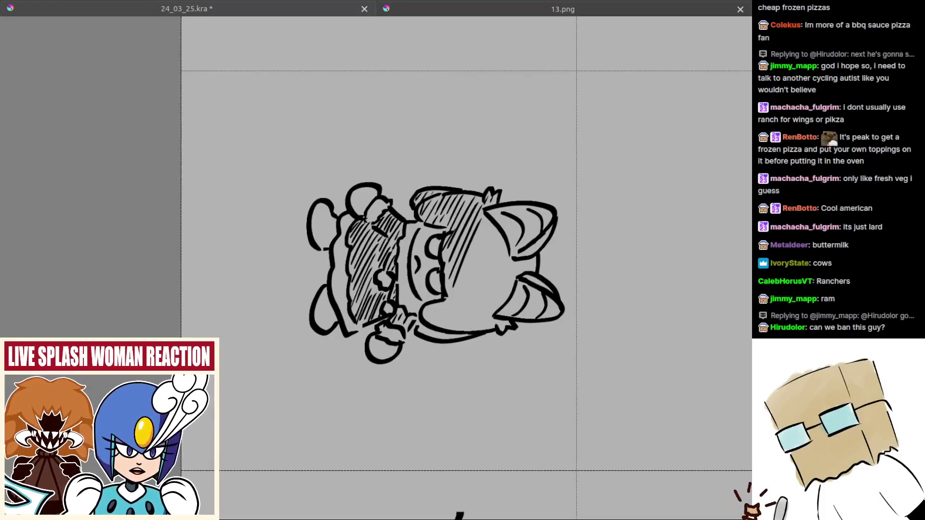
- Hatch the lower hair lobe and carry long diagonal strokes from it up across the hair, redoing misplaced ones
{"action": "left_click_drag", "start_coordinate": [537, 322], "coordinate": [329, 295]}
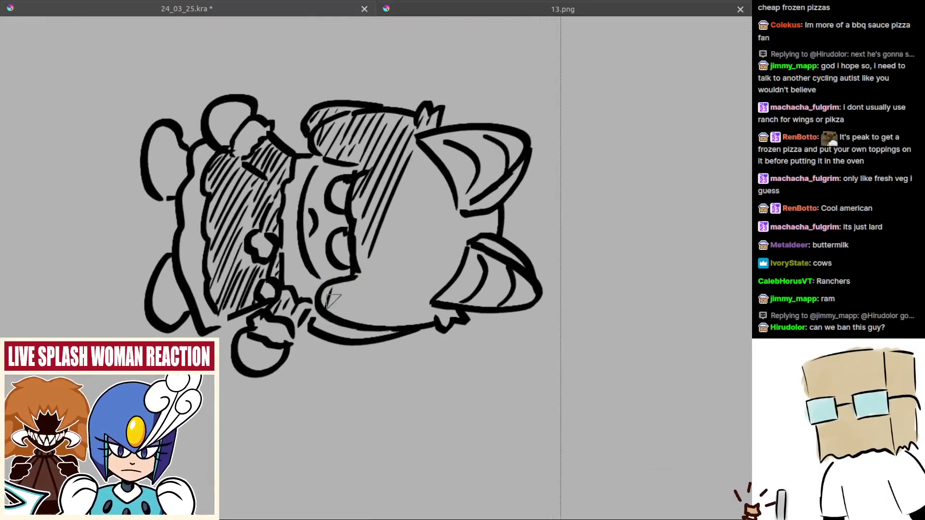
{"action": "left_click_drag", "start_coordinate": [337, 315], "coordinate": [357, 277]}
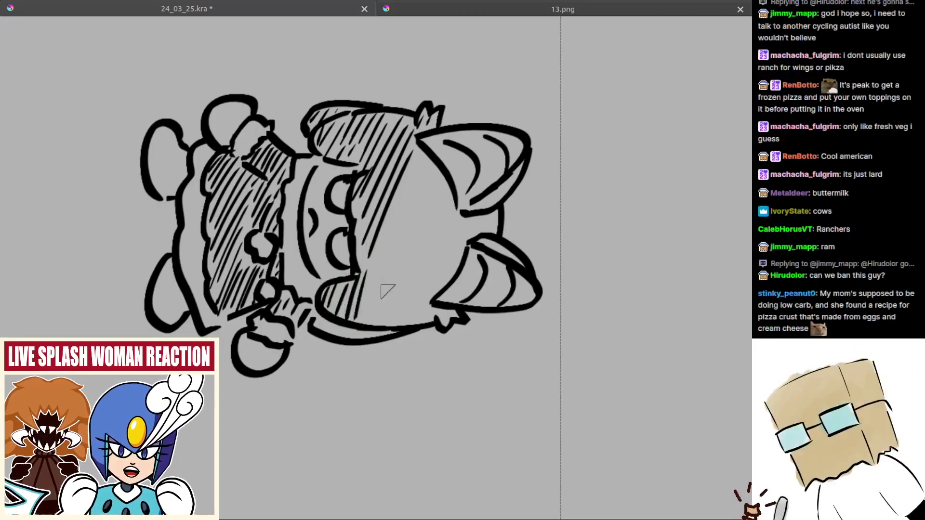
{"action": "left_click_drag", "start_coordinate": [370, 324], "coordinate": [405, 200]}
{"action": "key", "text": "ctrl+z"}
{"action": "mouse_move", "coordinate": [367, 321]}
{"action": "left_mouse_down"}
{"action": "mouse_move", "coordinate": [413, 181]}
{"action": "mouse_move", "coordinate": [412, 199]}
{"action": "left_mouse_up"}
{"action": "left_click_drag", "start_coordinate": [399, 262], "coordinate": [420, 193]}
{"action": "key", "text": "ctrl+z"}
{"action": "mouse_move", "coordinate": [376, 313]}
{"action": "left_mouse_down"}
{"action": "mouse_move", "coordinate": [410, 198]}
{"action": "mouse_move", "coordinate": [429, 181]}
{"action": "left_mouse_up"}
{"action": "key", "text": "ctrl+z"}
{"action": "key", "text": "ctrl+z"}
- Extend the long diagonal hair hatching toward the ears, redoing strokes until they are evenly spaced
{"action": "mouse_move", "coordinate": [386, 315]}
{"action": "left_mouse_down"}
{"action": "mouse_move", "coordinate": [430, 168]}
{"action": "mouse_move", "coordinate": [417, 239]}
{"action": "mouse_move", "coordinate": [437, 181]}
{"action": "mouse_move", "coordinate": [446, 215]}
{"action": "left_mouse_up"}
{"action": "key", "text": "ctrl+z"}
{"action": "key", "text": "ctrl+z"}
{"action": "key", "text": "ctrl+z"}
{"action": "key", "text": "ctrl+z"}
{"action": "left_click_drag", "start_coordinate": [393, 316], "coordinate": [429, 200]}
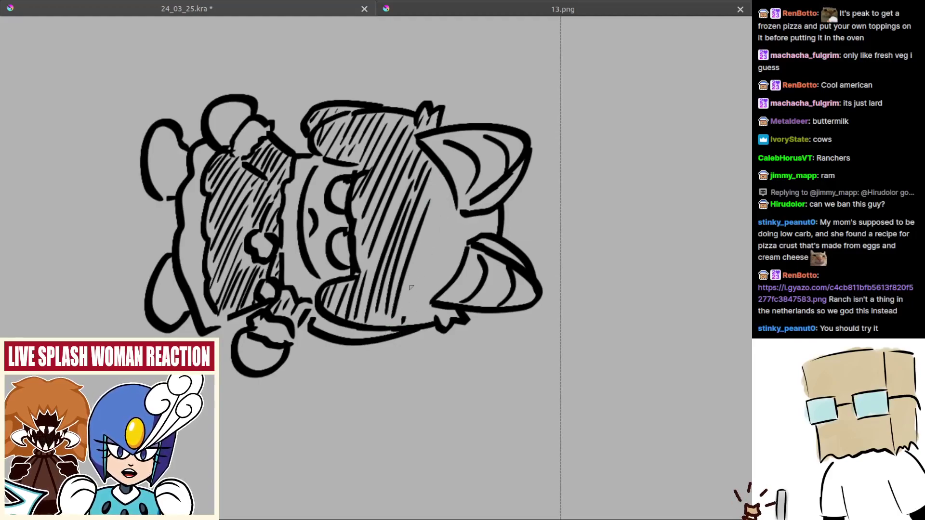
{"action": "mouse_move", "coordinate": [411, 287]}
{"action": "left_mouse_down"}
{"action": "mouse_move", "coordinate": [449, 192]}
{"action": "mouse_move", "coordinate": [451, 222]}
{"action": "mouse_move", "coordinate": [399, 319]}
{"action": "left_mouse_up"}
{"action": "key", "text": "ctrl+z"}
{"action": "key", "text": "ctrl+z"}
{"action": "key", "text": "ctrl+z"}
{"action": "left_click_drag", "start_coordinate": [444, 198], "coordinate": [403, 318]}
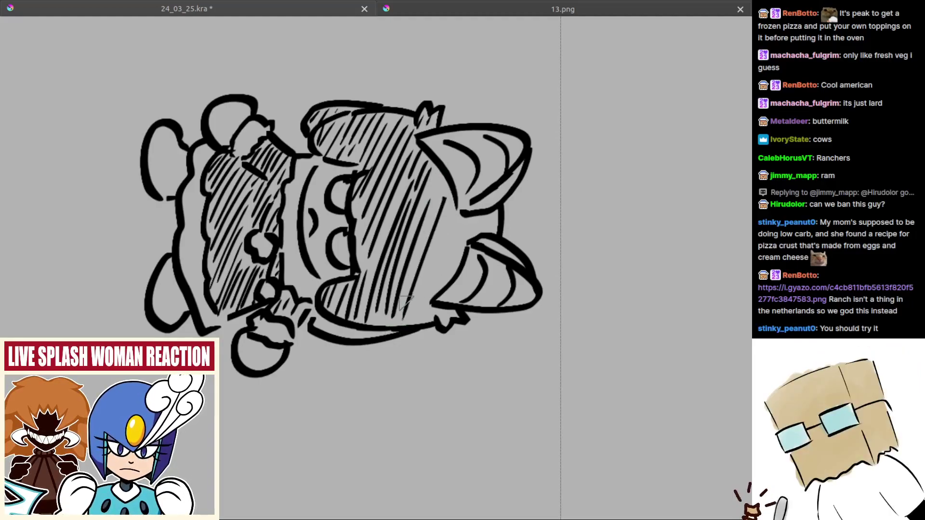
{"action": "key", "text": "ctrl+z"}
{"action": "mouse_move", "coordinate": [446, 196]}
{"action": "left_mouse_down"}
{"action": "mouse_move", "coordinate": [400, 324]}
{"action": "mouse_move", "coordinate": [438, 221]}
{"action": "mouse_move", "coordinate": [412, 307]}
{"action": "left_mouse_up"}
{"action": "key", "text": "ctrl+z"}
{"action": "key", "text": "ctrl+z"}
{"action": "key", "text": "ctrl+z"}
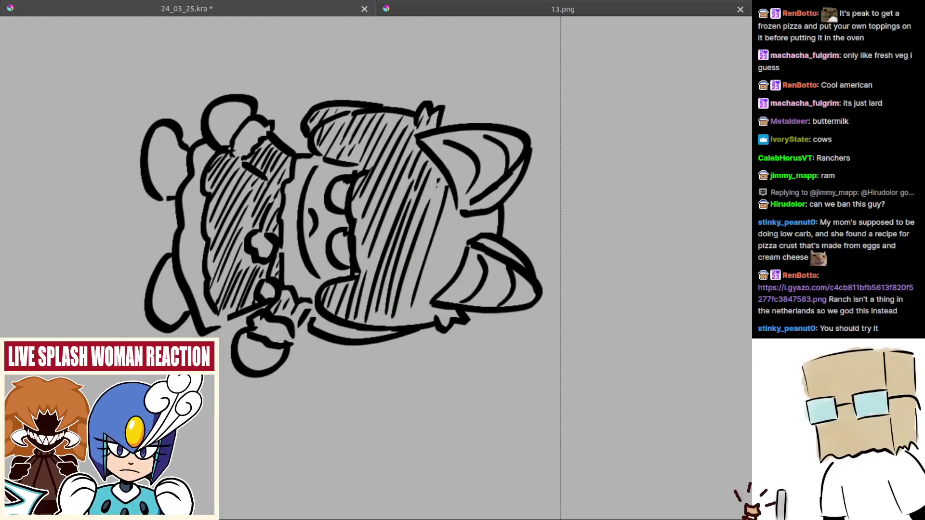
{"action": "left_click_drag", "start_coordinate": [414, 272], "coordinate": [403, 314]}
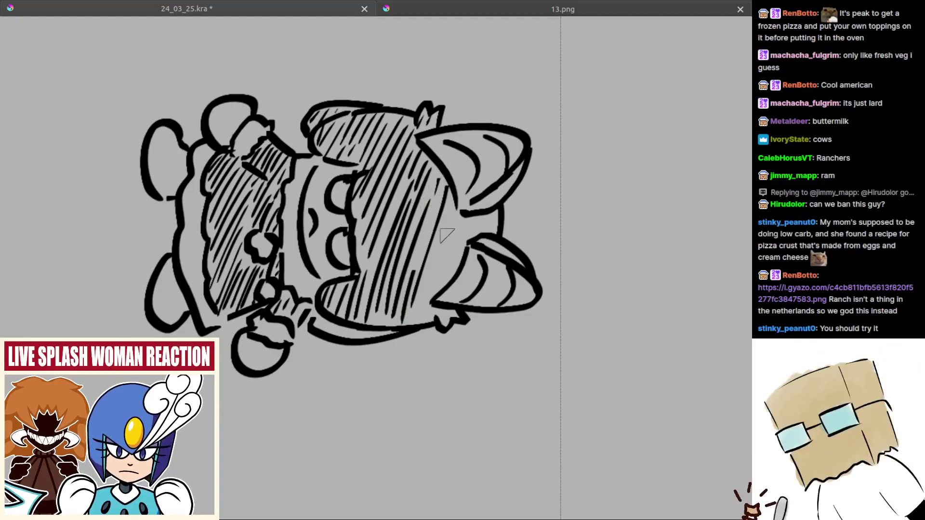
- Finish the hair hatching up to and between the ears, filling the remaining gaps with short strokes
{"action": "left_click_drag", "start_coordinate": [454, 208], "coordinate": [426, 276]}
{"action": "key", "text": "ctrl+z"}
{"action": "left_click_drag", "start_coordinate": [429, 271], "coordinate": [419, 305]}
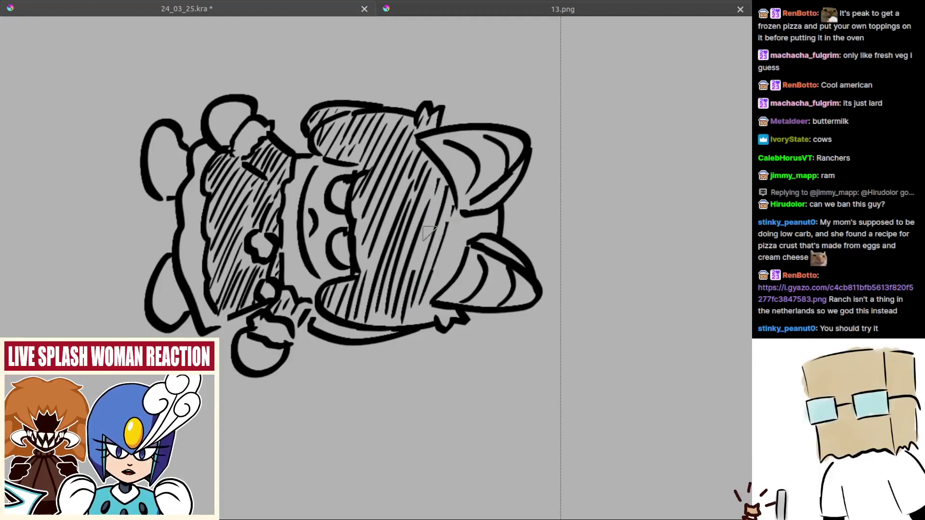
{"action": "left_click_drag", "start_coordinate": [439, 203], "coordinate": [414, 262]}
{"action": "key", "text": "ctrl+z"}
{"action": "key", "text": "ctrl+z"}
{"action": "left_click_drag", "start_coordinate": [434, 213], "coordinate": [413, 269]}
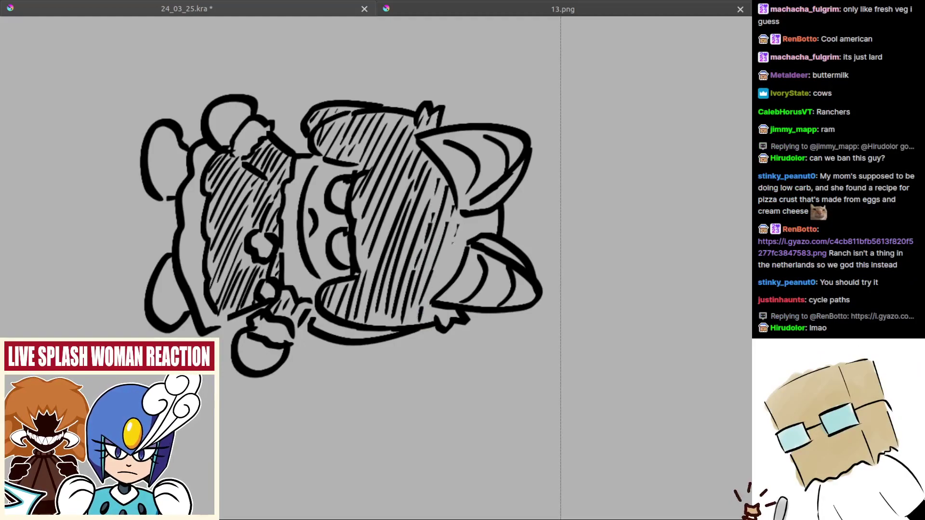
{"action": "left_click_drag", "start_coordinate": [453, 243], "coordinate": [437, 287]}
{"action": "left_click_drag", "start_coordinate": [468, 226], "coordinate": [457, 261]}
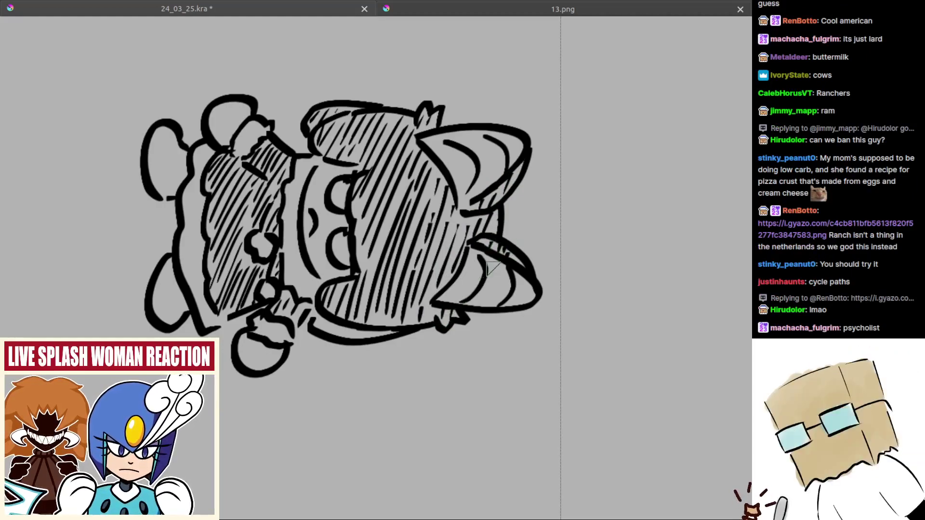
- Hatch the narrow outer band along the lower hair lobe with short strokes
{"action": "left_click_drag", "start_coordinate": [512, 188], "coordinate": [538, 168]}
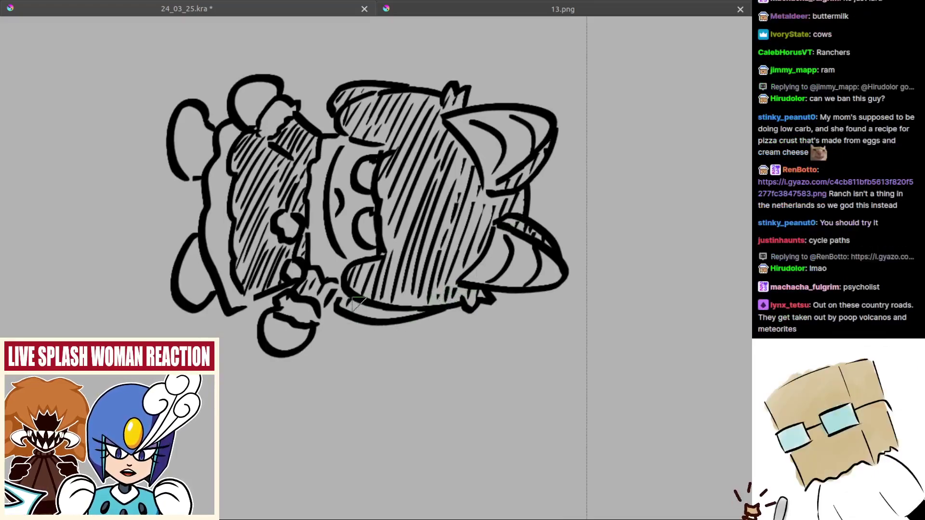
{"action": "left_click_drag", "start_coordinate": [405, 322], "coordinate": [404, 329]}
{"action": "mouse_move", "coordinate": [417, 310]}
{"action": "left_mouse_down"}
{"action": "mouse_move", "coordinate": [453, 313]}
{"action": "mouse_move", "coordinate": [464, 268]}
{"action": "mouse_move", "coordinate": [436, 278]}
{"action": "left_mouse_up"}
{"action": "left_click_drag", "start_coordinate": [367, 248], "coordinate": [445, 290]}
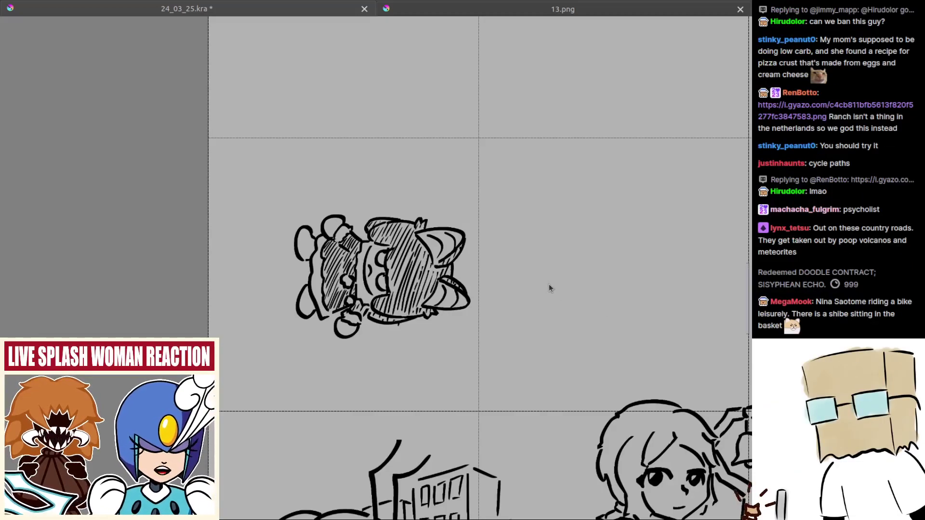
- Examine the pasted Doritos bag picture up close, especially its flavour text and Nutri-Score label
{"action": "scroll", "coordinate": [551, 292], "scroll_direction": "down", "scroll_amount": 4}
{"action": "left_click_drag", "start_coordinate": [664, 325], "coordinate": [493, 326]}
{"action": "scroll", "coordinate": [633, 384], "scroll_direction": "up", "scroll_amount": 6}
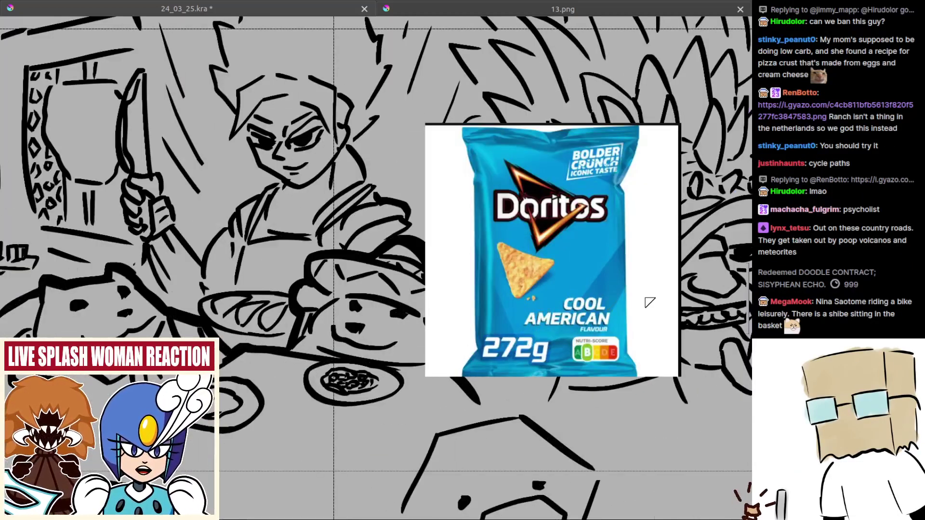
{"action": "scroll", "coordinate": [623, 348], "scroll_direction": "up", "scroll_amount": 2}
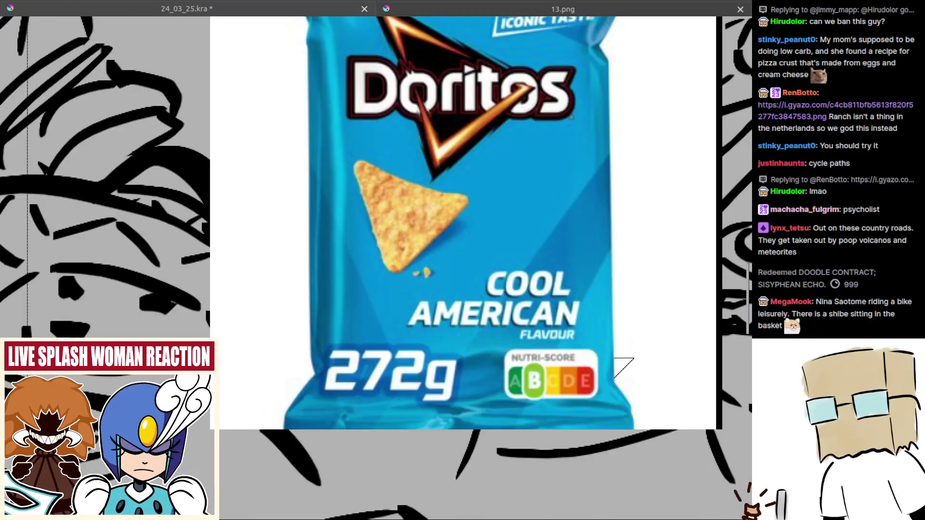
{"action": "left_click_drag", "start_coordinate": [614, 359], "coordinate": [587, 395]}
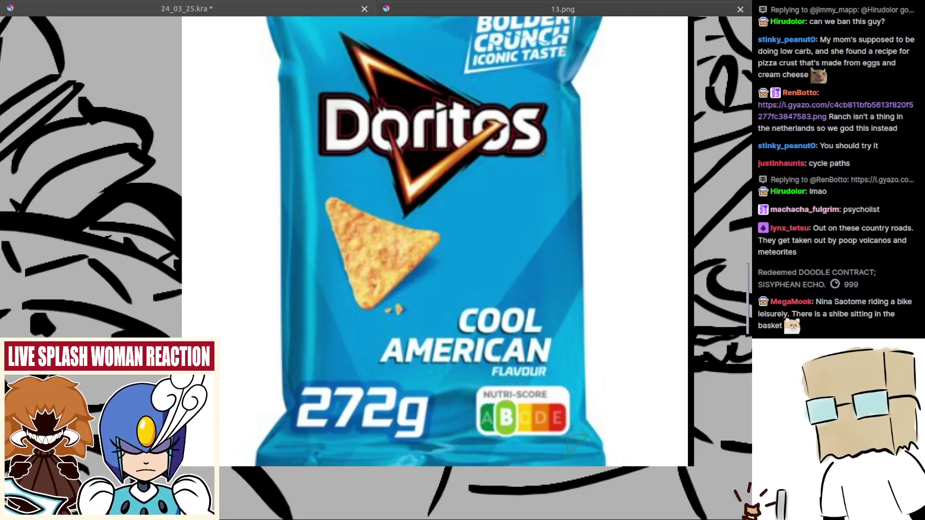
{"action": "scroll", "coordinate": [585, 479], "scroll_direction": "up", "scroll_amount": 3}
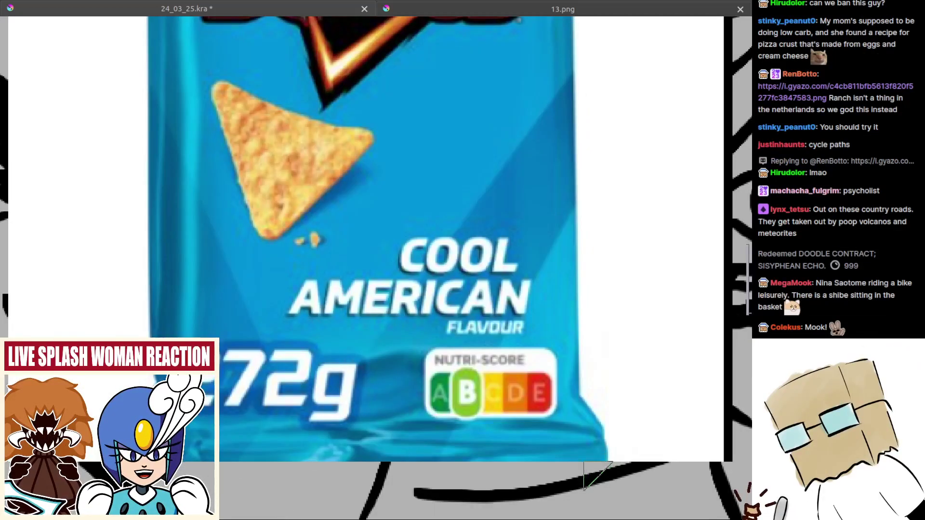
{"action": "scroll", "coordinate": [568, 485], "scroll_direction": "up", "scroll_amount": 2}
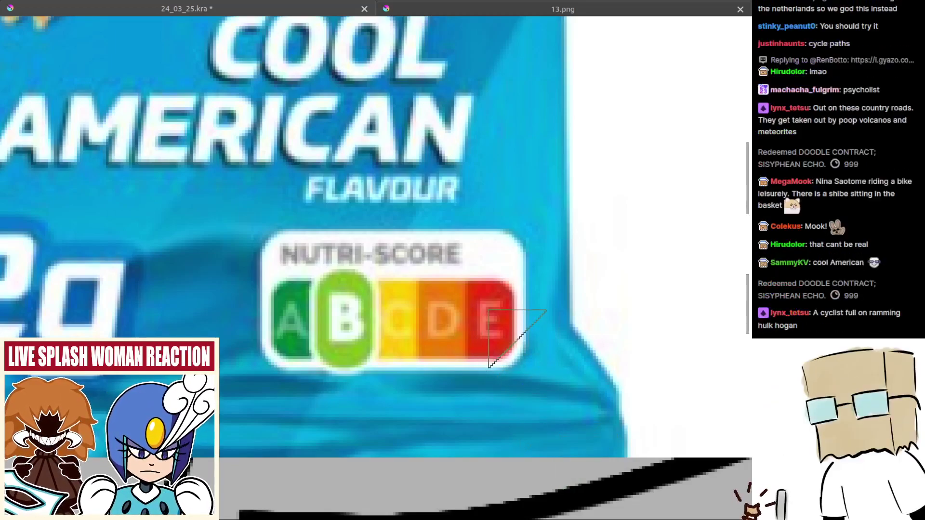
{"action": "scroll", "coordinate": [526, 408], "scroll_direction": "down", "scroll_amount": 4}
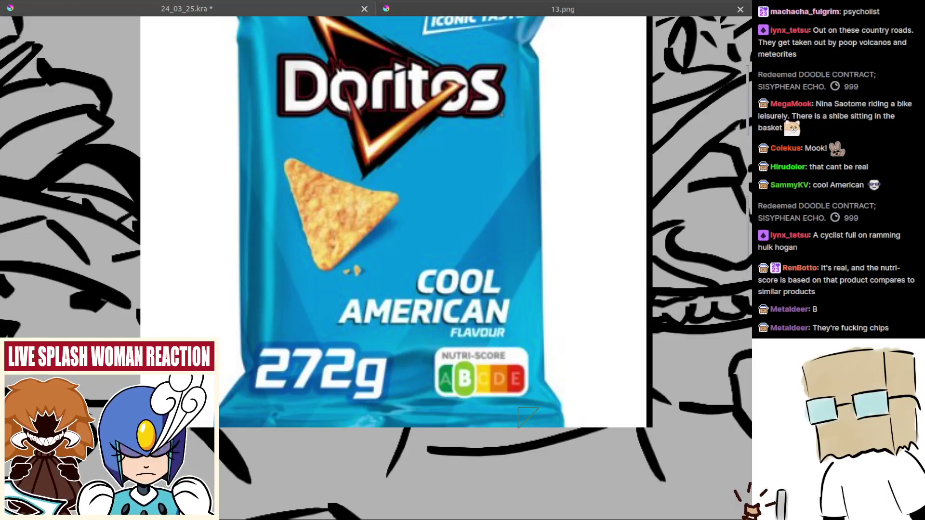
{"action": "scroll", "coordinate": [527, 432], "scroll_direction": "down", "scroll_amount": 3}
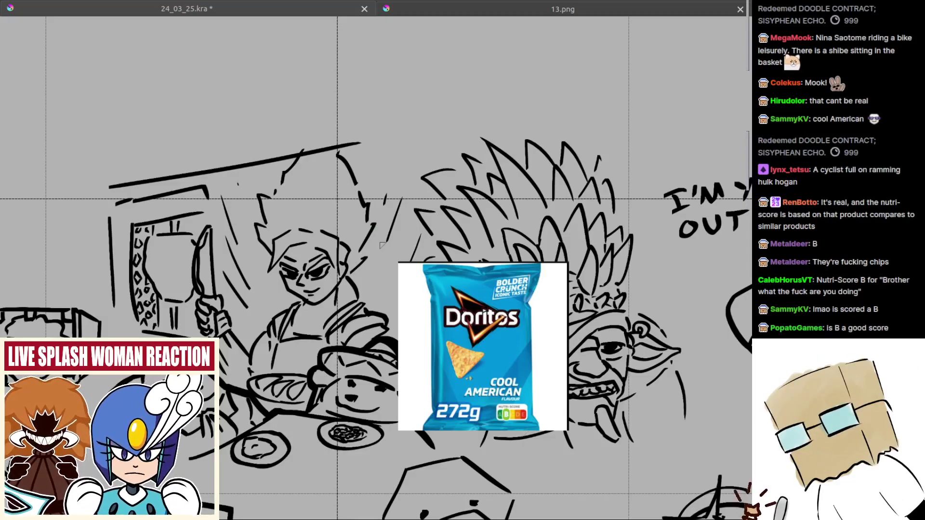
- Undo the pasting of the Doritos bag picture
{"action": "scroll", "coordinate": [388, 274], "scroll_direction": "down", "scroll_amount": 3}
{"action": "key", "text": "ctrl+z"}
- Select the whole hatched character with a rectangle, move it slightly closer to its cell's centre, deselect it, and return to the brush
{"action": "left_click_drag", "start_coordinate": [366, 263], "coordinate": [496, 315]}
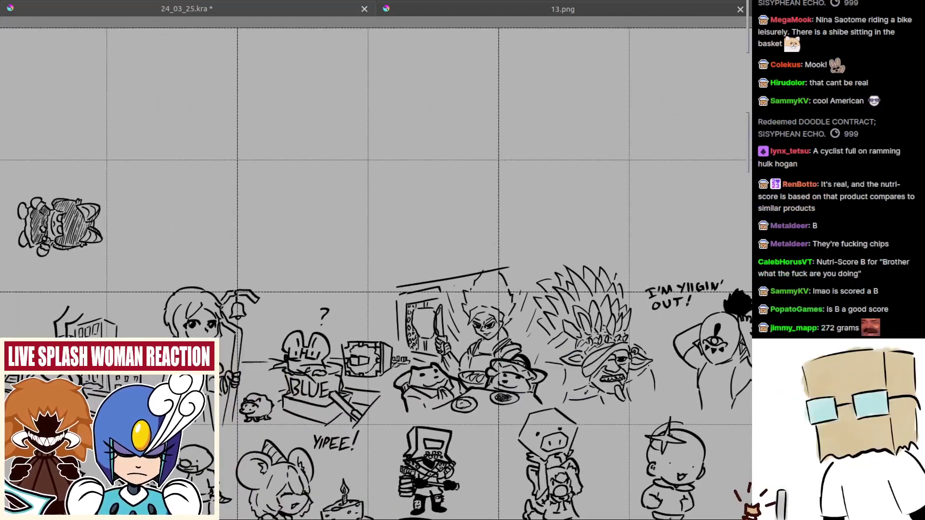
{"action": "left_click_drag", "start_coordinate": [378, 319], "coordinate": [523, 329]}
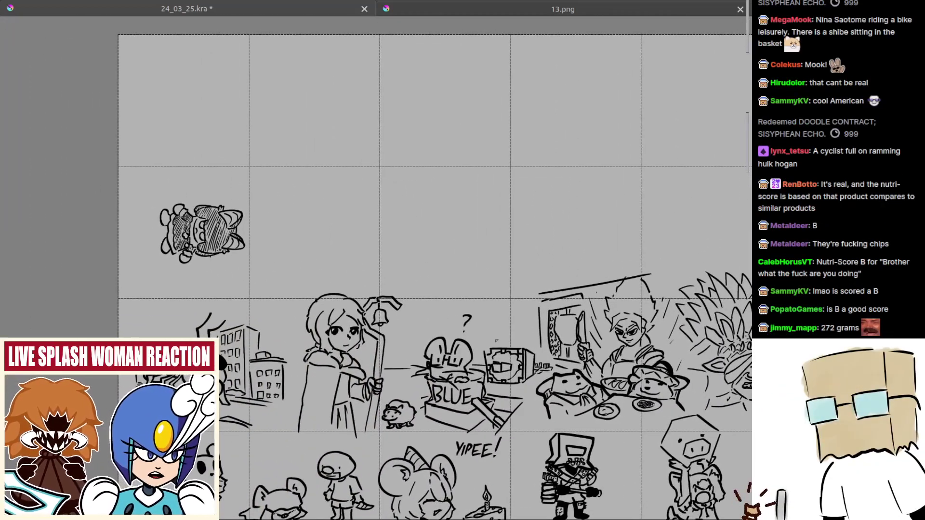
{"action": "left_click_drag", "start_coordinate": [405, 316], "coordinate": [531, 390]}
{"action": "mouse_move", "coordinate": [406, 336]}
{"action": "left_mouse_down"}
{"action": "mouse_move", "coordinate": [441, 340]}
{"action": "mouse_move", "coordinate": [474, 362]}
{"action": "left_mouse_up"}
{"action": "scroll", "coordinate": [424, 366], "scroll_direction": "up", "scroll_amount": 2}
{"action": "key", "text": "ctrl+r"}
{"action": "mouse_move", "coordinate": [288, 258]}
{"action": "left_mouse_down"}
{"action": "mouse_move", "coordinate": [466, 367]}
{"action": "mouse_move", "coordinate": [443, 361]}
{"action": "left_mouse_up"}
{"action": "key", "text": "t"}
{"action": "key", "text": "ctrl+shift+a"}
{"action": "key", "text": "b"}
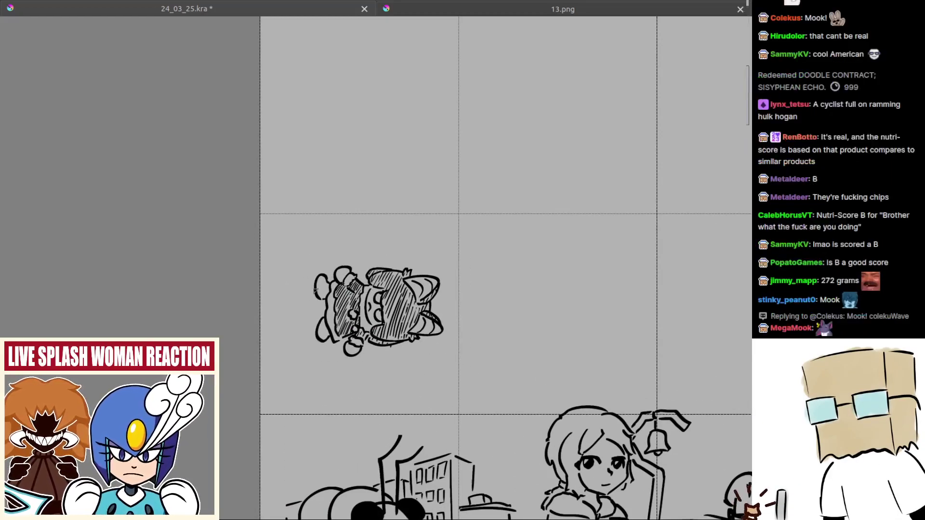
- Hatch the soles of both feet with dense diagonal strokes
{"action": "scroll", "coordinate": [315, 291], "scroll_direction": "up", "scroll_amount": 2}
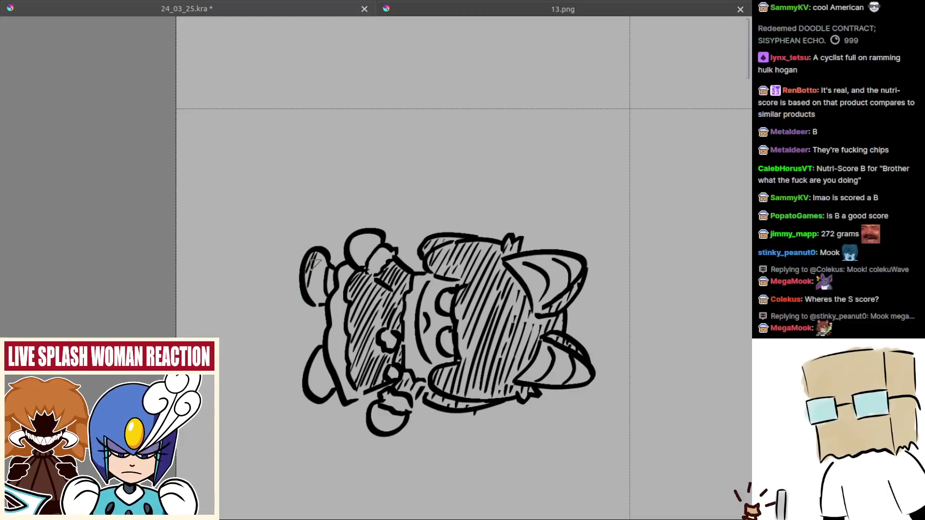
{"action": "mouse_move", "coordinate": [310, 260]}
{"action": "left_mouse_down"}
{"action": "mouse_move", "coordinate": [302, 287]}
{"action": "mouse_move", "coordinate": [317, 252]}
{"action": "mouse_move", "coordinate": [308, 304]}
{"action": "mouse_move", "coordinate": [317, 268]}
{"action": "mouse_move", "coordinate": [317, 299]}
{"action": "left_mouse_up"}
{"action": "left_click_drag", "start_coordinate": [318, 370], "coordinate": [306, 319]}
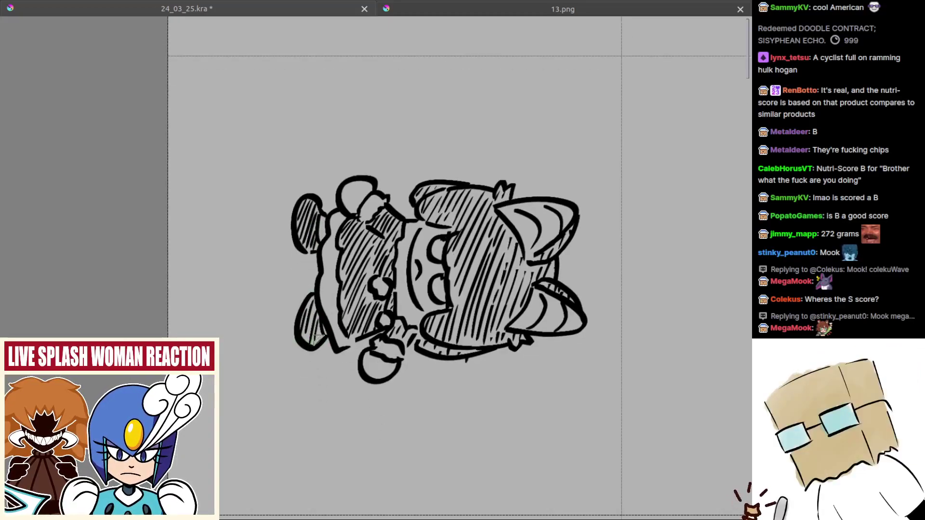